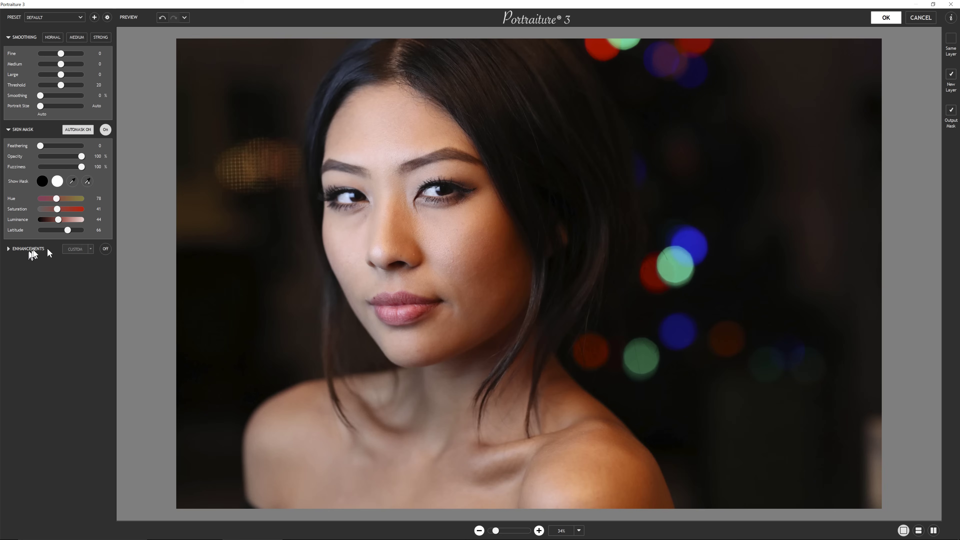
Apply the Normal smoothing preset and display the skin mask against a white background
left_click(9, 249)
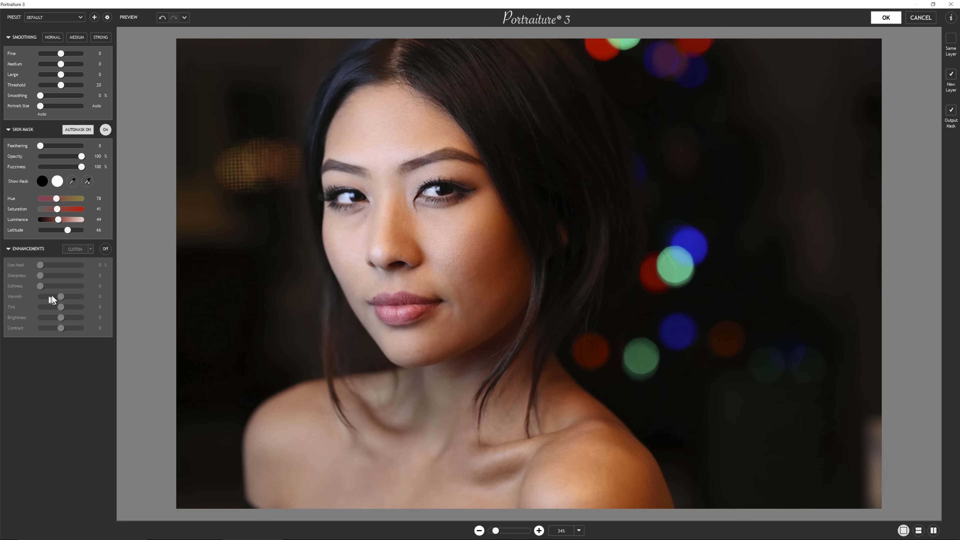
left_click(8, 251)
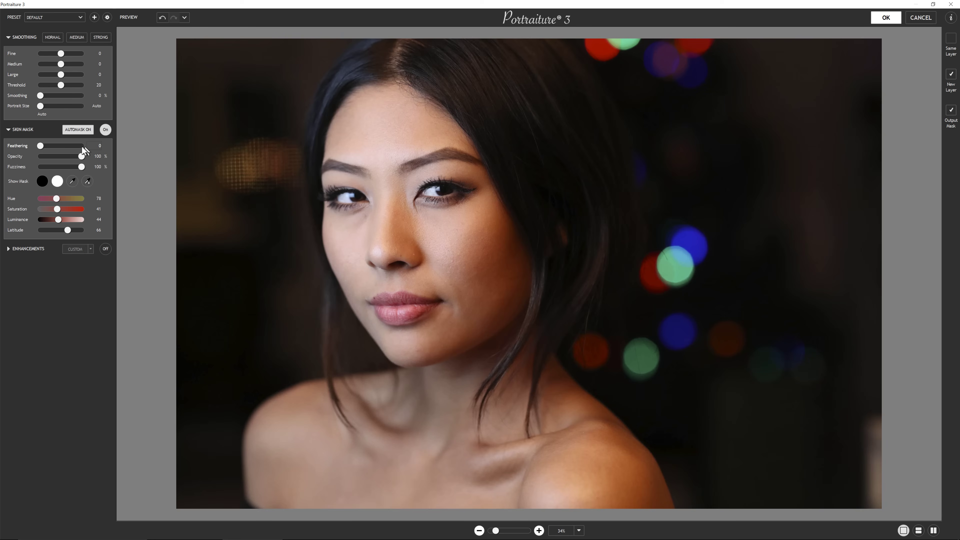
left_click(53, 37)
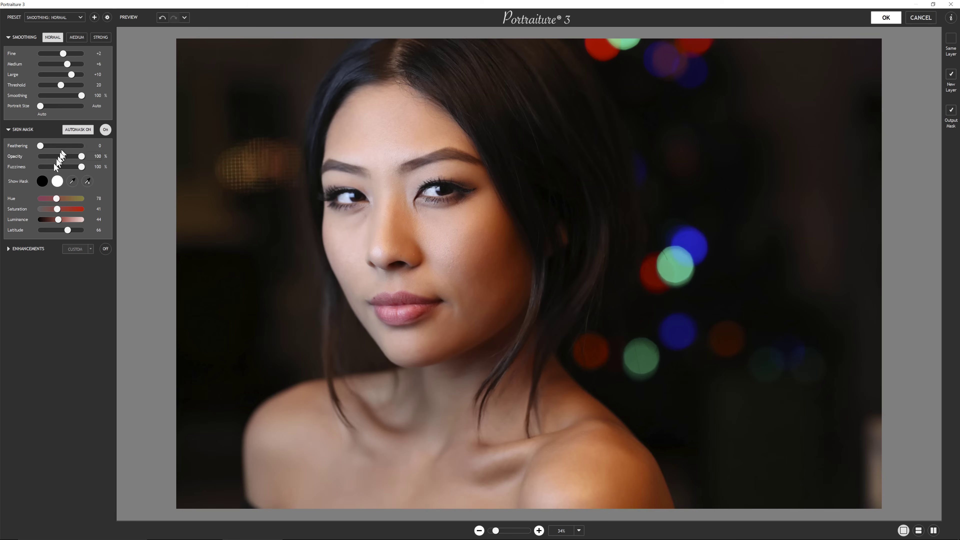
left_click(57, 181)
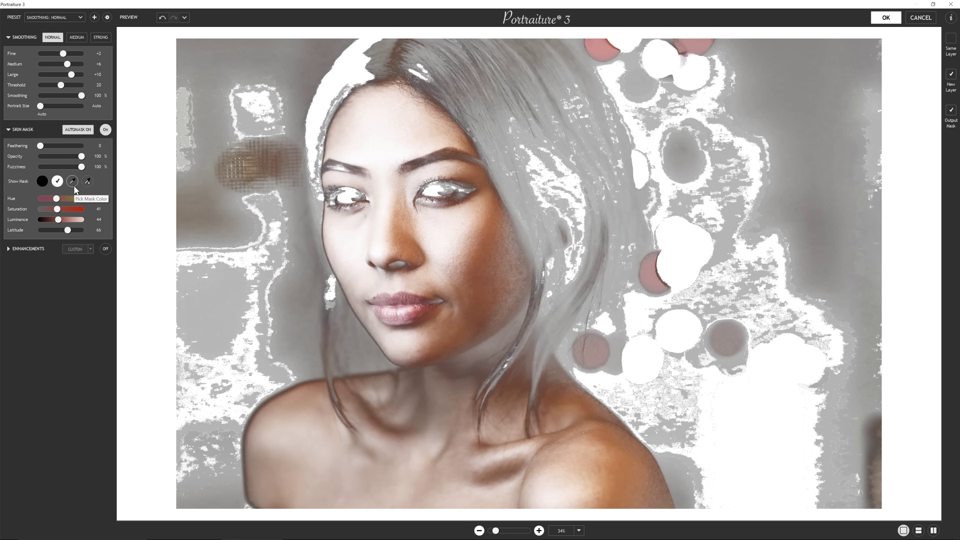
Extend the skin mask by sampling skin tones on the cheek, nose, inner eye corner, shaded side of the face and forehead
left_click(88, 182)
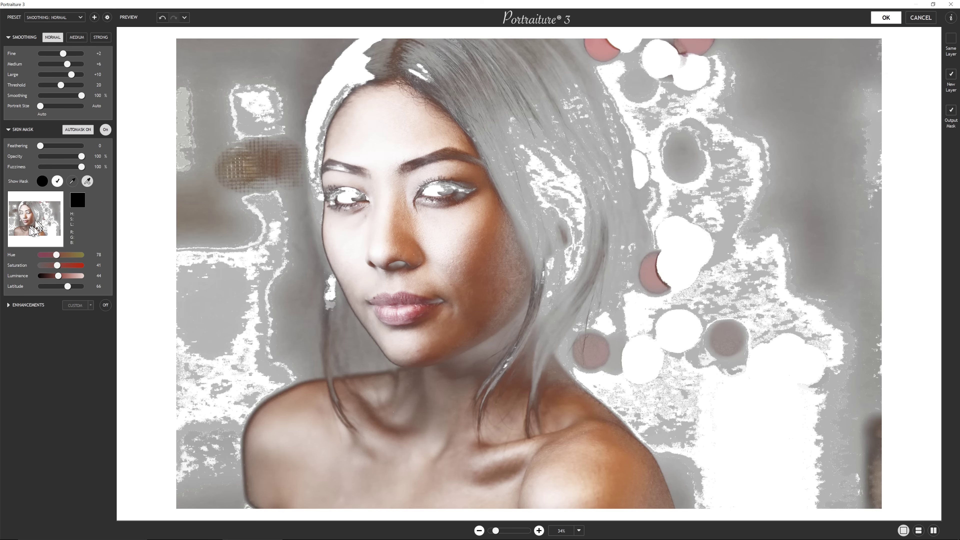
left_click(58, 181)
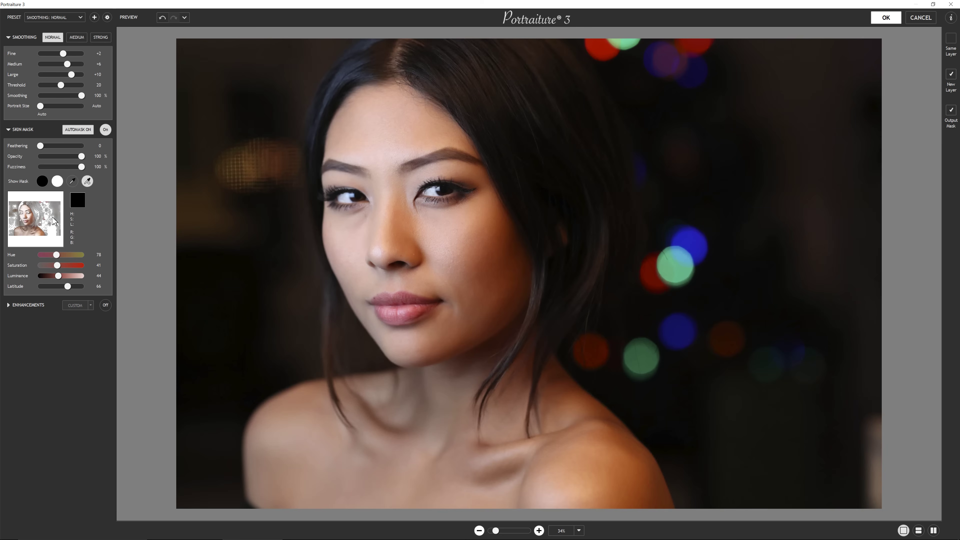
left_click(58, 181)
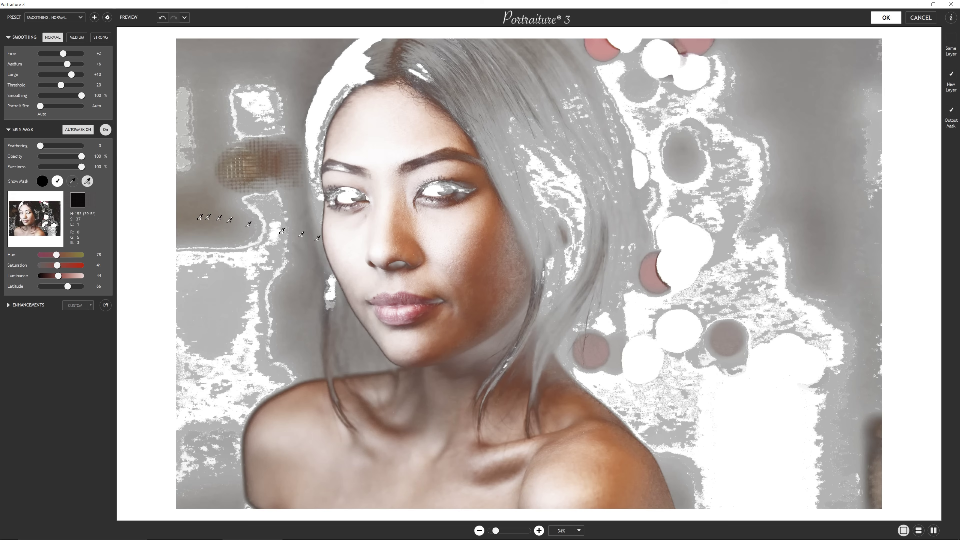
left_click(452, 235)
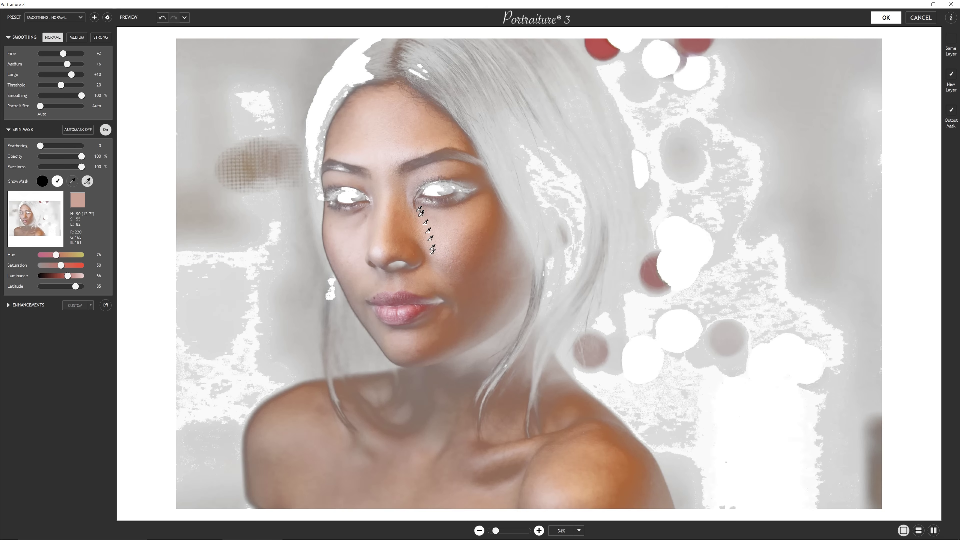
left_click(414, 189)
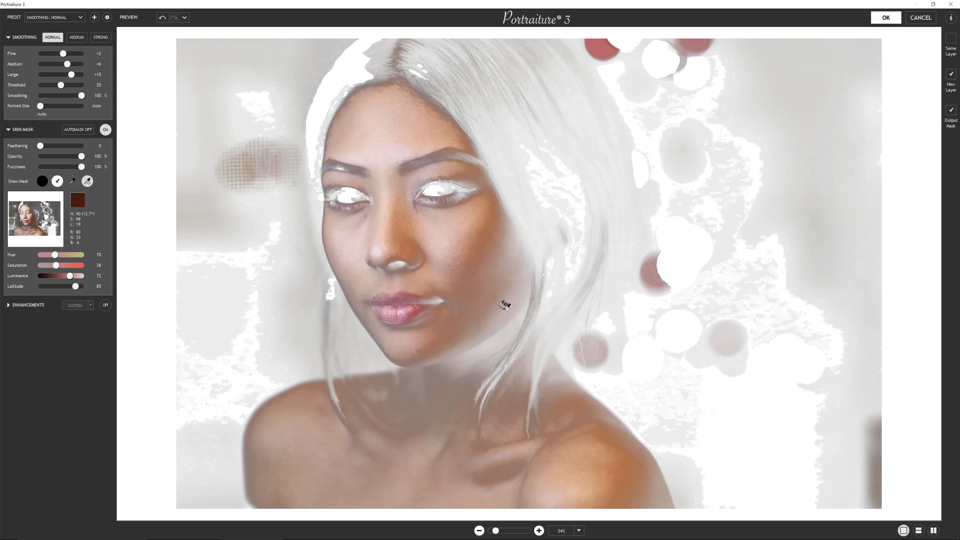
left_click(500, 264)
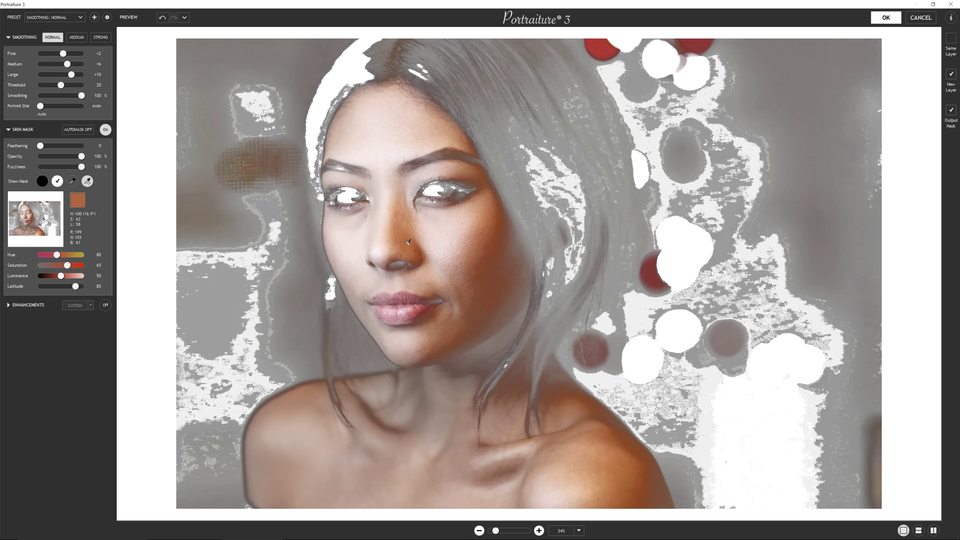
left_click(448, 234)
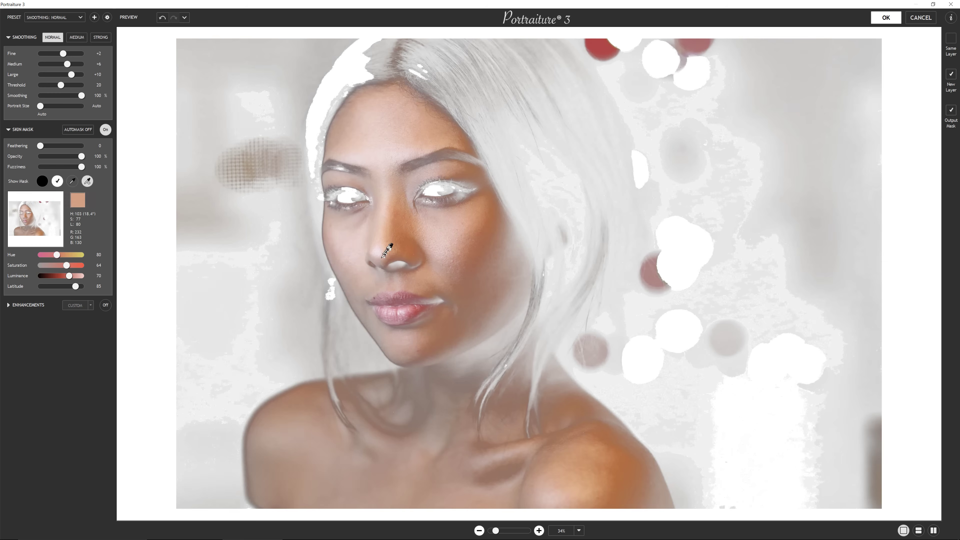
left_click(382, 250)
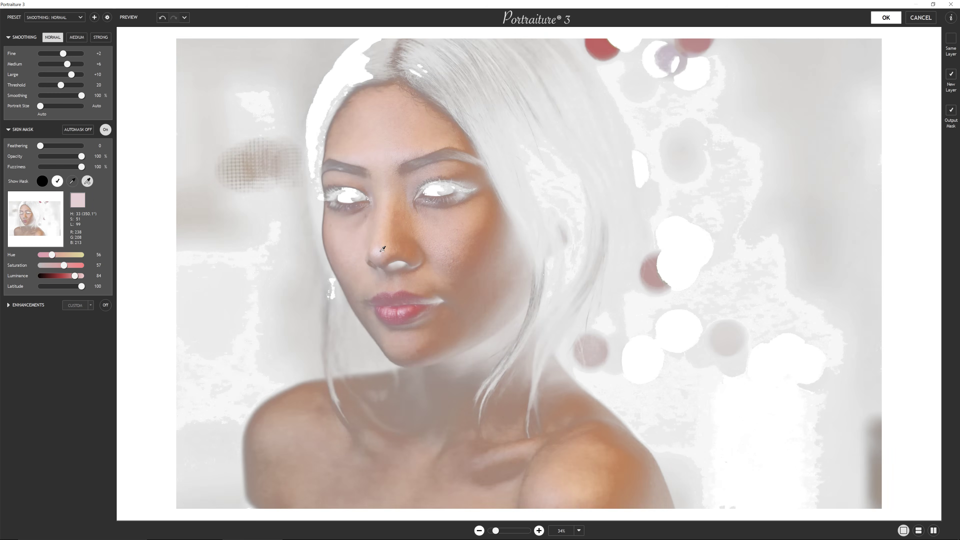
left_click(382, 250)
left_click(423, 187)
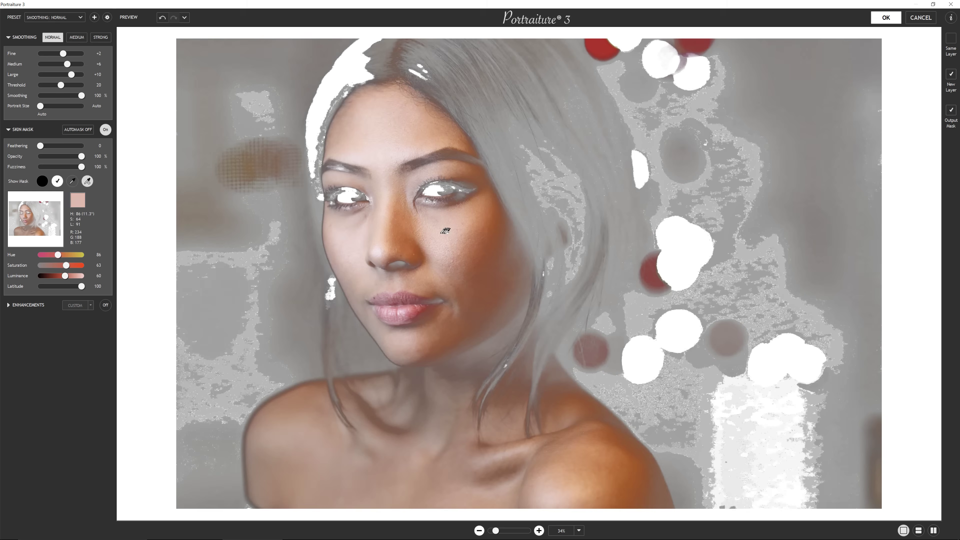
left_click(439, 233)
left_click(382, 151)
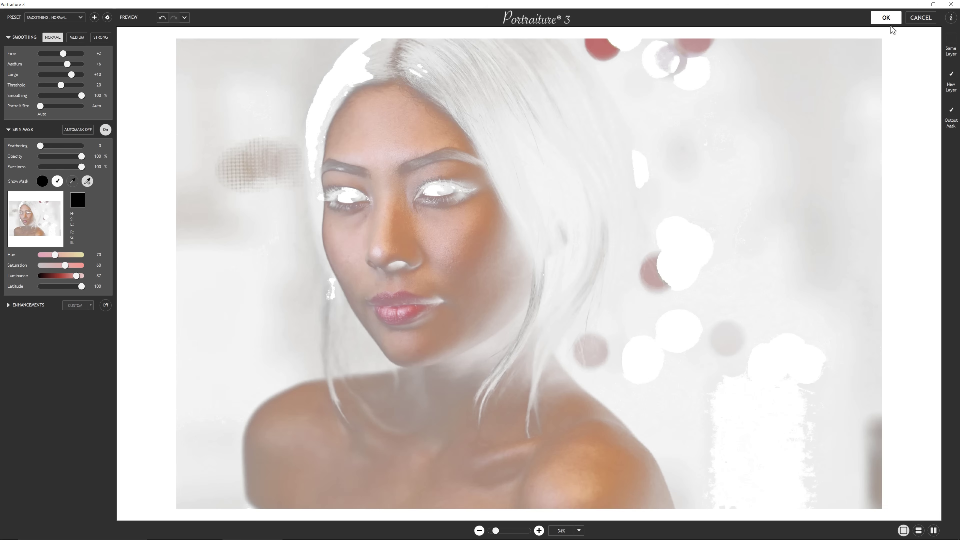
Compare the smoothed face with the original at 62% zoom without the mask overlay, and apply the Portraiture result
left_click(886, 18)
left_click(57, 182)
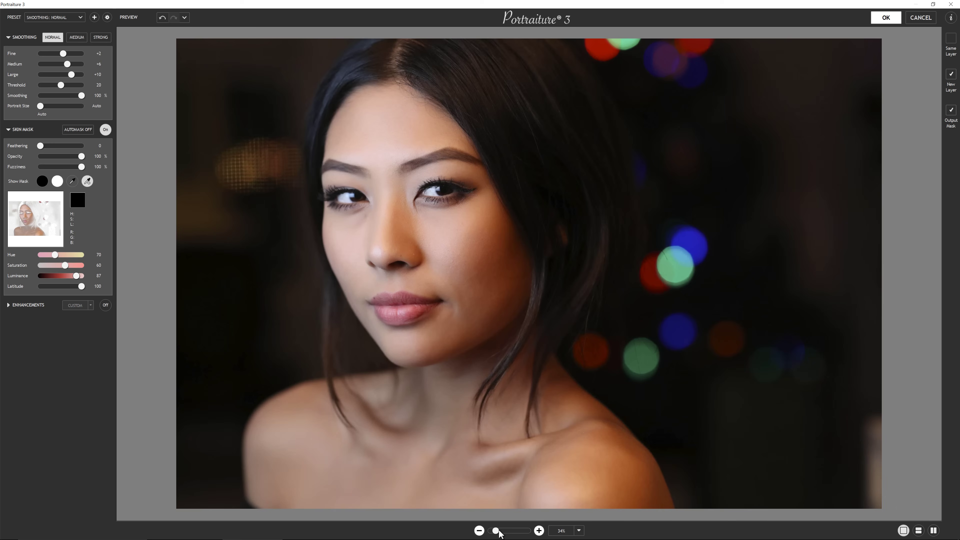
left_click_drag(502, 531, 504, 531)
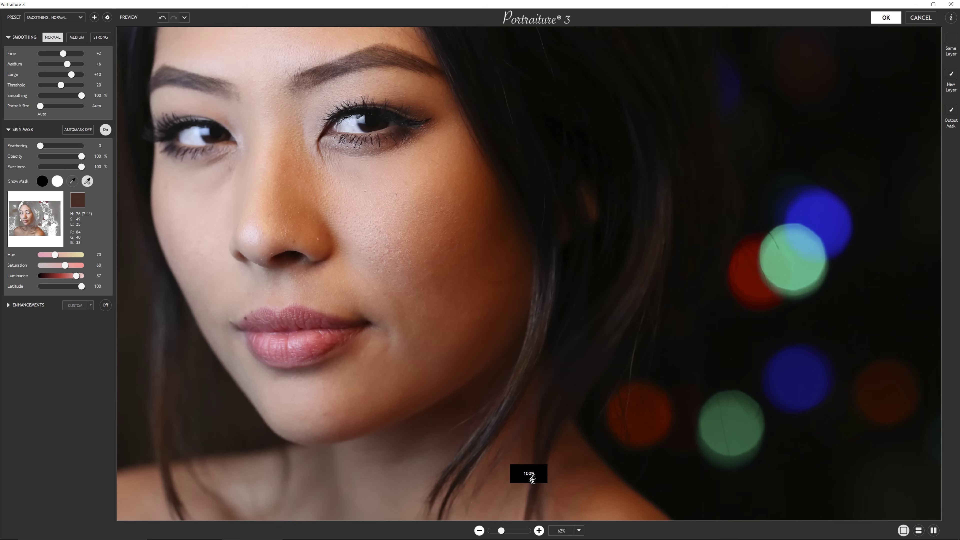
left_click(407, 257)
left_click_drag(366, 191, 480, 268)
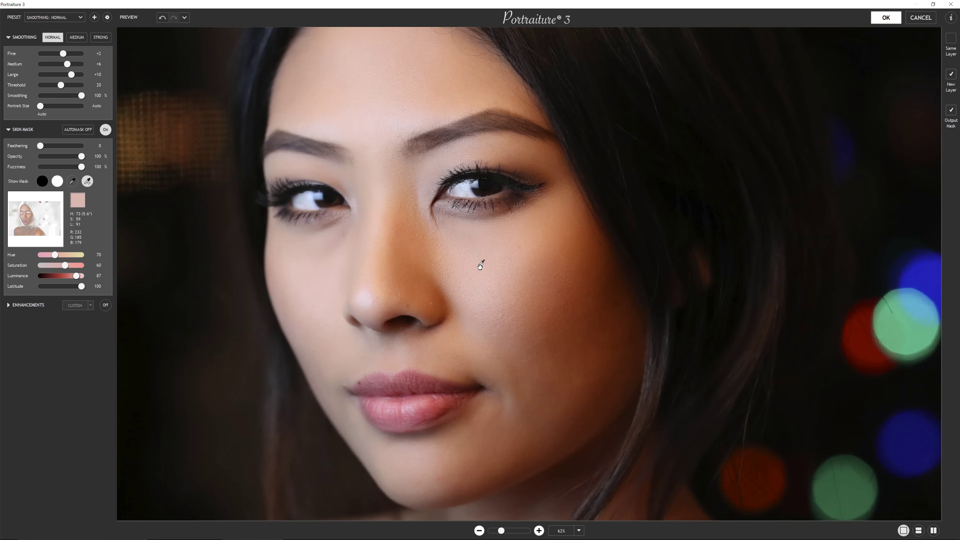
left_click(470, 260)
left_click_drag(469, 261, 436, 298)
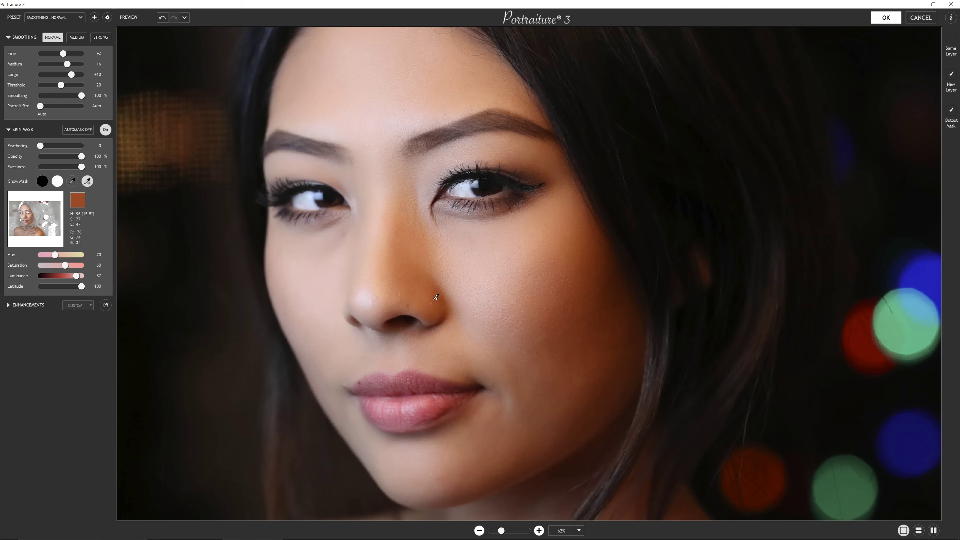
left_click(885, 19)
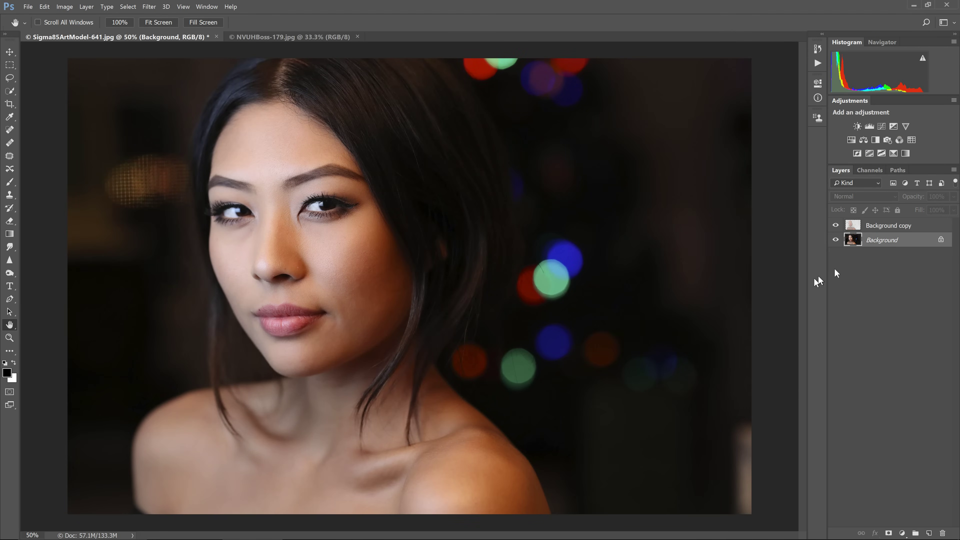
Inspect the Background copy layer on its own and add a black layer mask to it
left_click_drag(856, 226, 836, 232)
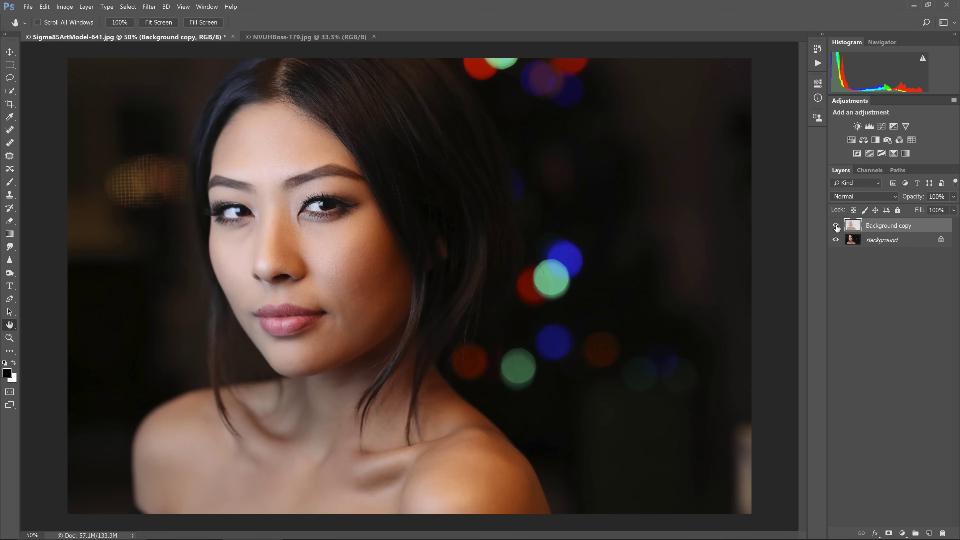
left_click(836, 226, "alt")
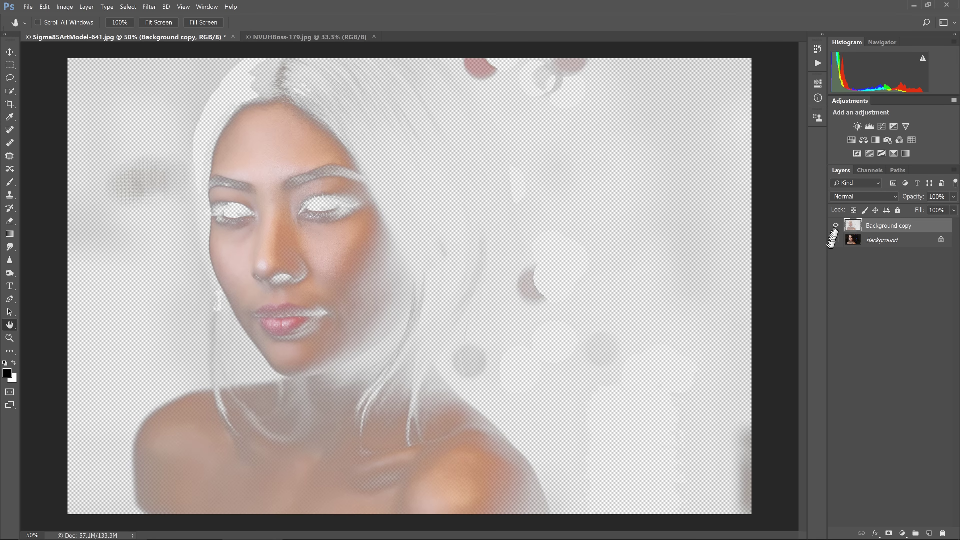
left_click(835, 240)
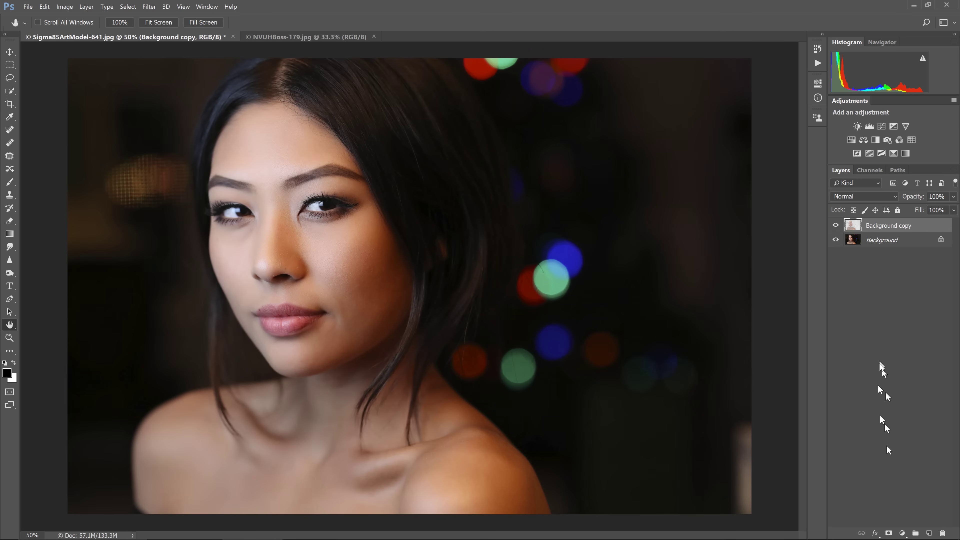
left_click(889, 534, "alt")
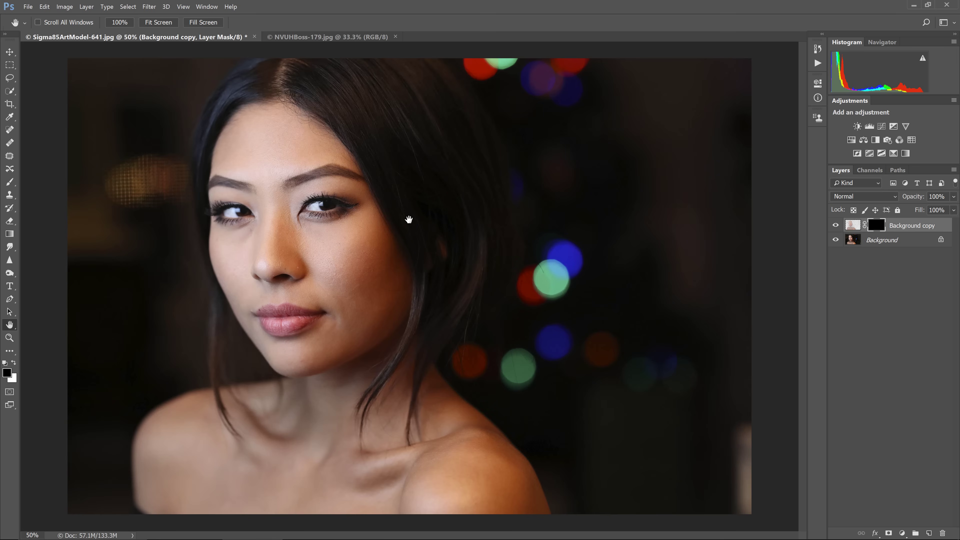
Paint white on the Background copy mask over the face, neck and shoulders with a 700 px brush to reveal the smoothing
key("b")
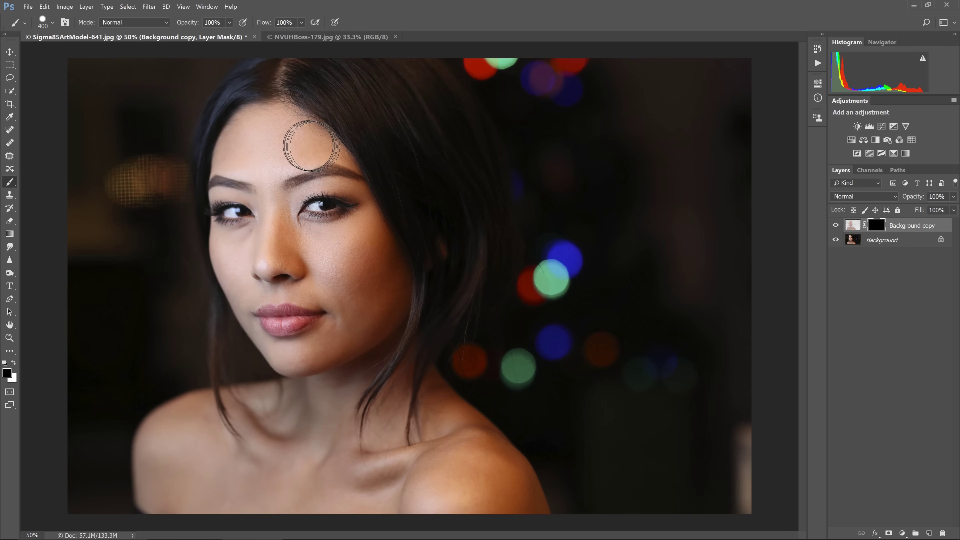
key("x")
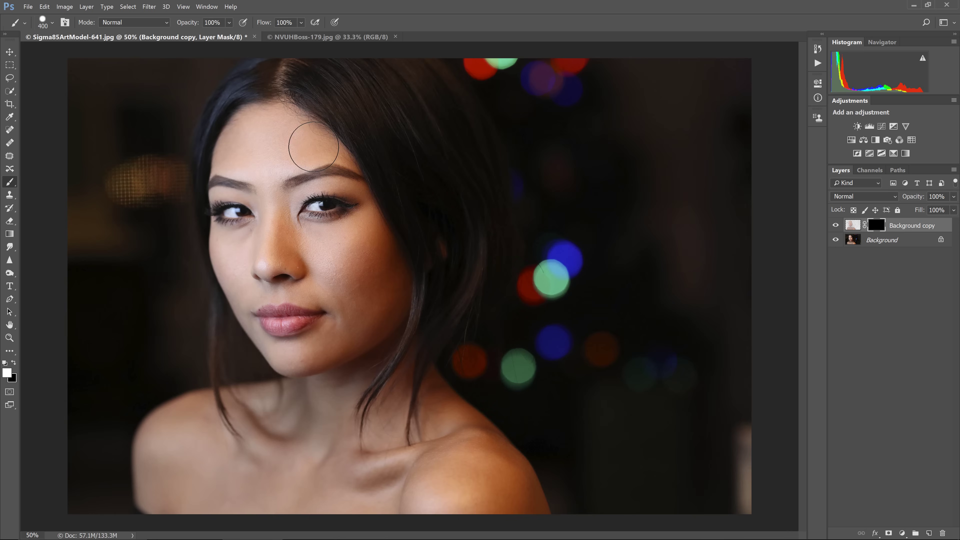
key("bracketright")
key("bracketright")
key("bracketright")
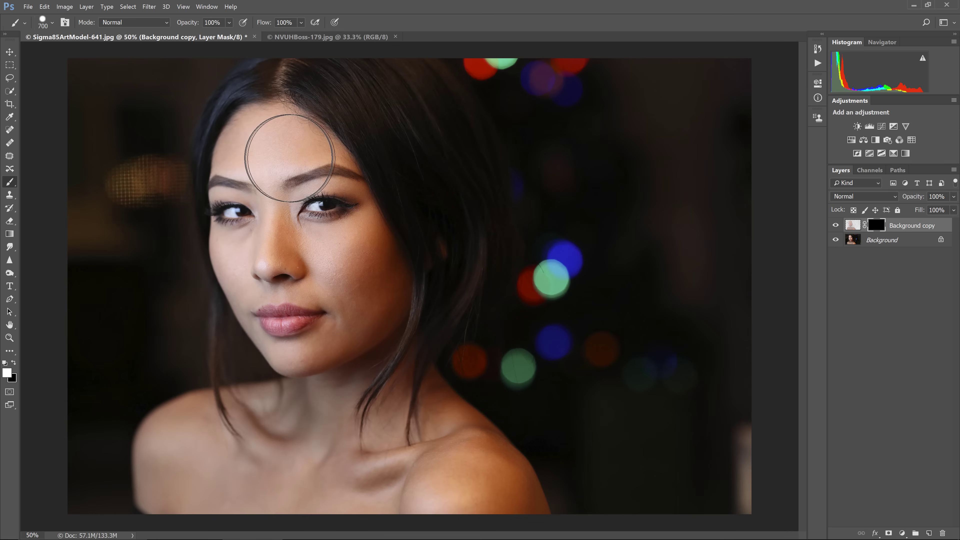
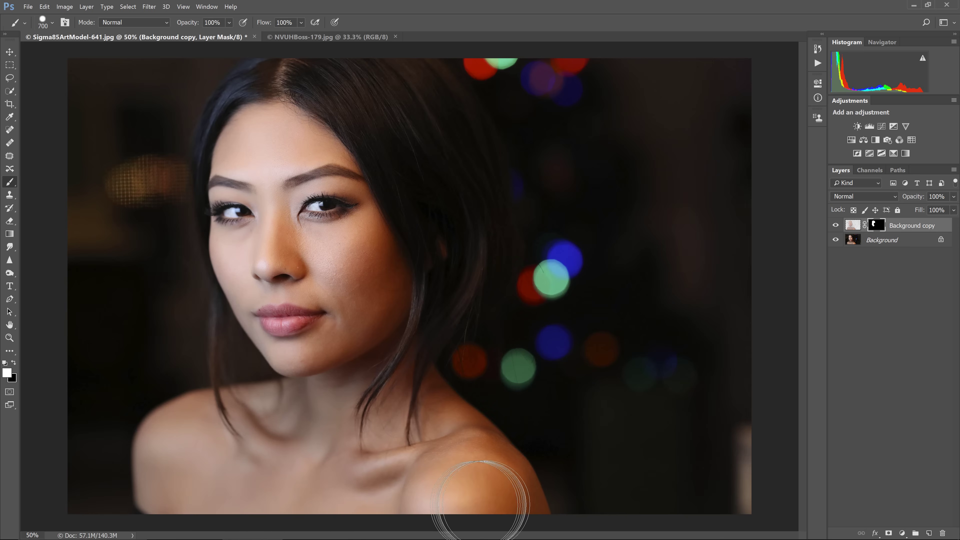
mouse_move(457, 454)
left_mouse_down()
mouse_move(250, 461)
mouse_move(451, 460)
left_mouse_up()
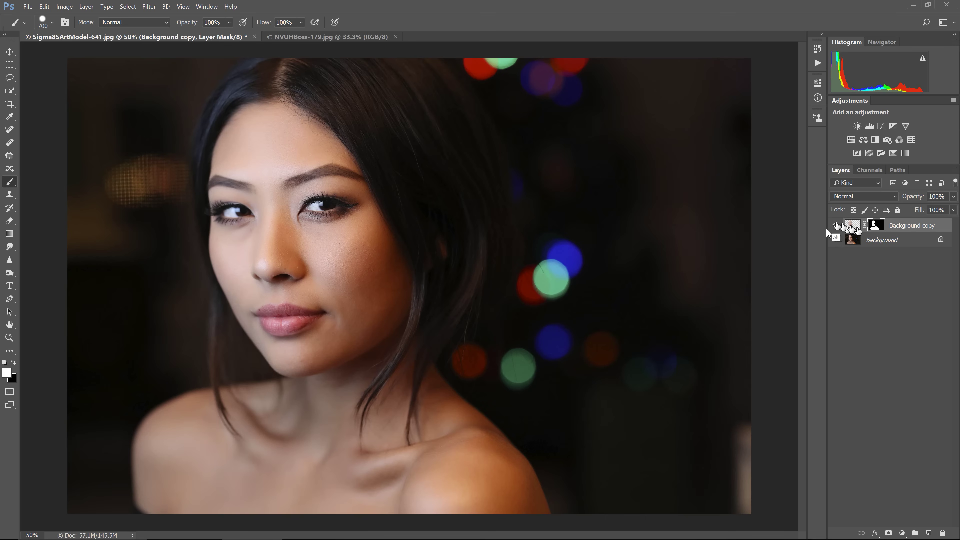
View the layer mask by itself and paint the missed spots on the chest area white
left_click(873, 227, "alt")
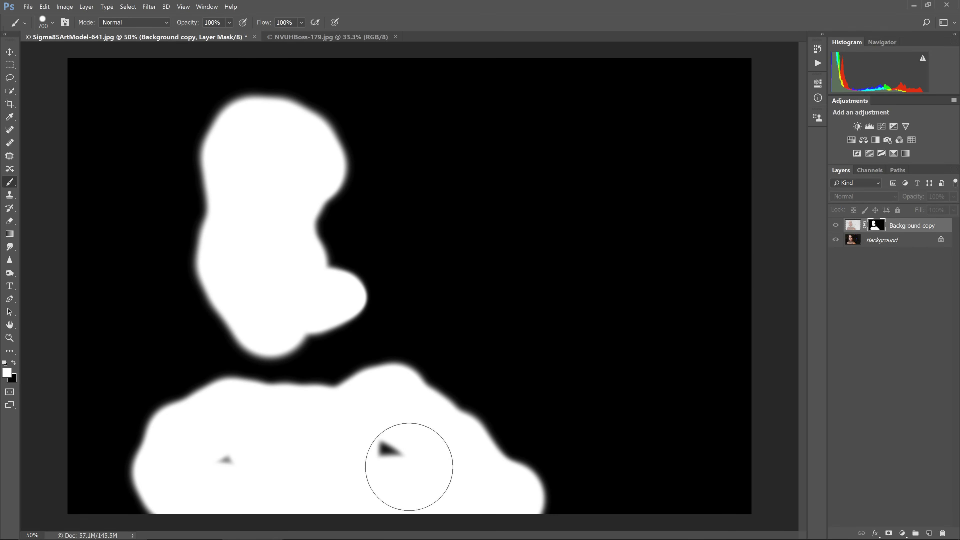
mouse_move(397, 461)
left_mouse_down()
mouse_move(305, 453)
mouse_move(224, 458)
left_mouse_up()
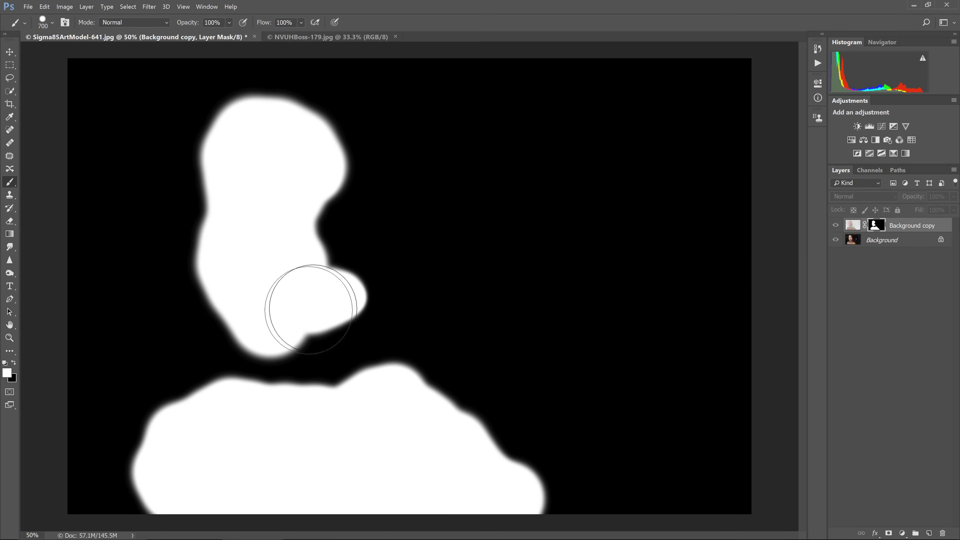
left_click(838, 225)
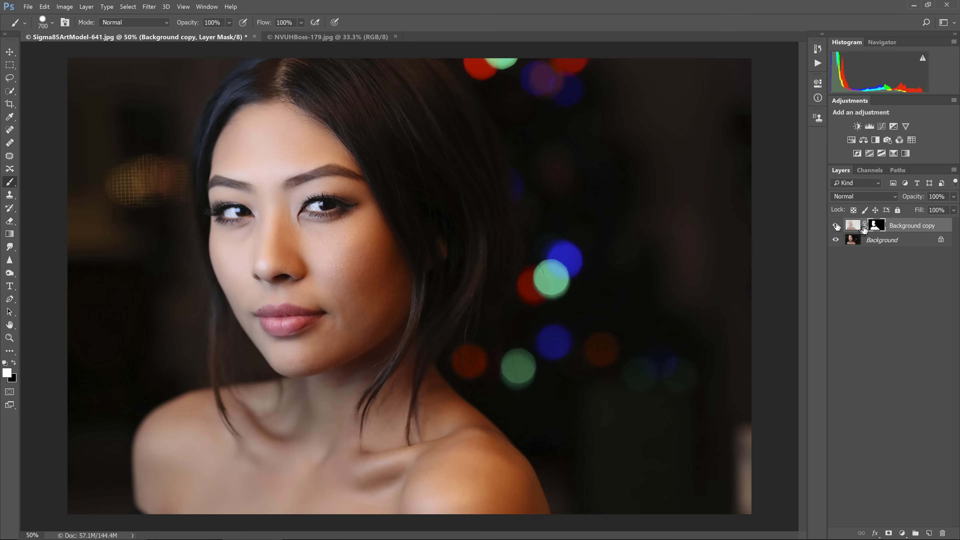
Isolate the Background copy layer and paint white over the missing skin along the right cheek, chin and jaw
left_click(837, 226, "alt")
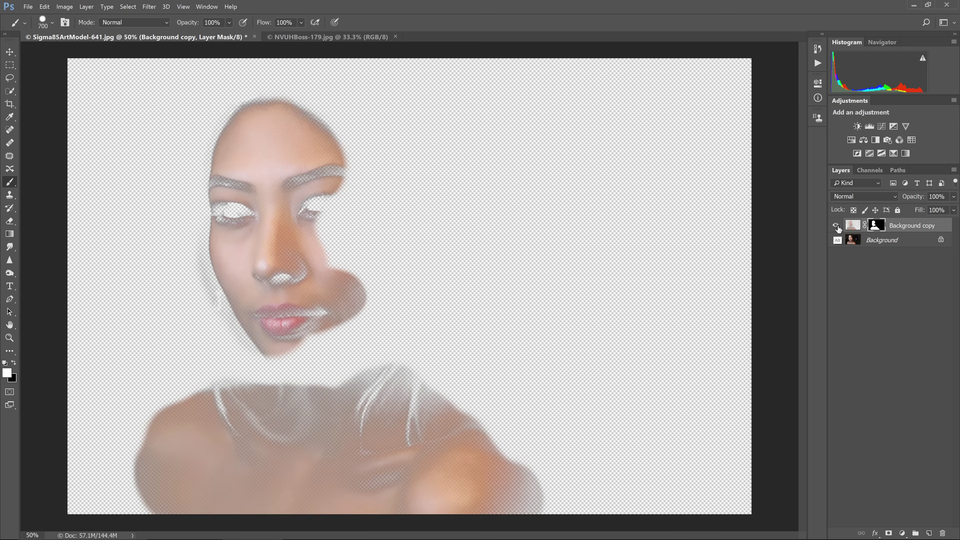
mouse_move(382, 257)
left_mouse_down()
mouse_move(303, 235)
mouse_move(313, 212)
mouse_move(333, 273)
mouse_move(348, 261)
mouse_move(331, 193)
mouse_move(294, 144)
mouse_move(339, 235)
mouse_move(344, 314)
mouse_move(323, 336)
mouse_move(274, 338)
mouse_move(344, 339)
mouse_move(349, 294)
left_mouse_up()
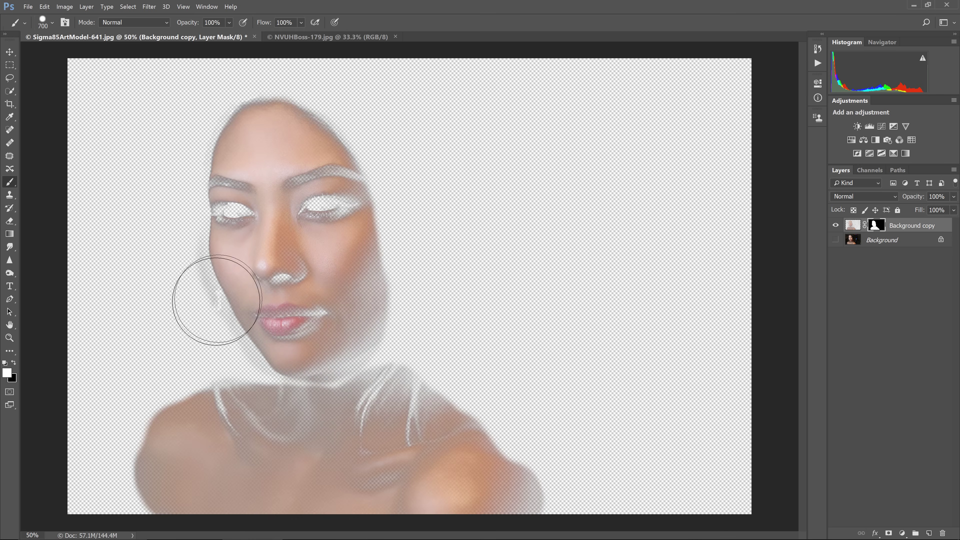
mouse_move(217, 300)
left_mouse_down()
mouse_move(300, 333)
mouse_move(285, 321)
mouse_move(296, 275)
mouse_move(321, 233)
mouse_move(347, 221)
mouse_move(363, 227)
mouse_move(332, 176)
mouse_move(291, 161)
mouse_move(276, 138)
mouse_move(370, 336)
left_mouse_up()
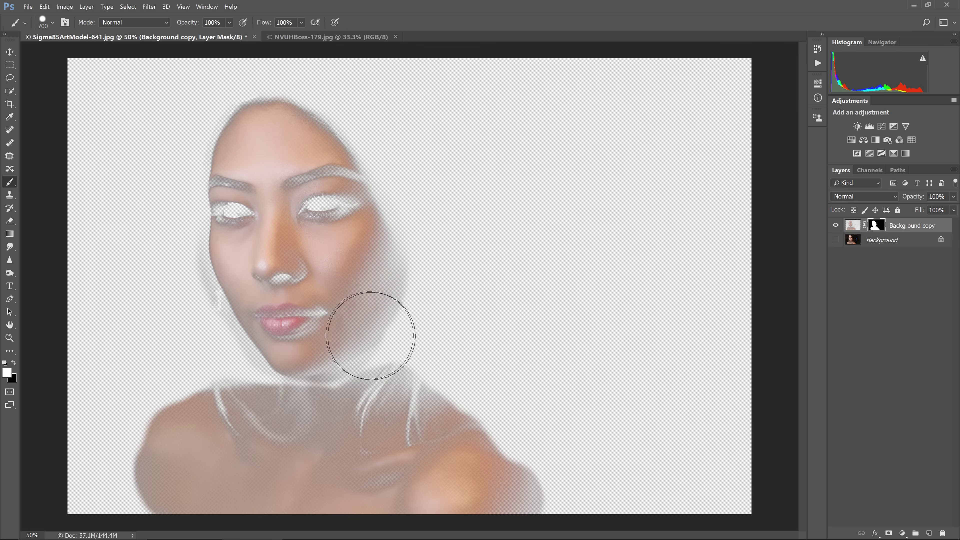
Paint black on the Background copy mask outside the cheek and jaw to hide the stray smoothing over the hair
key("x")
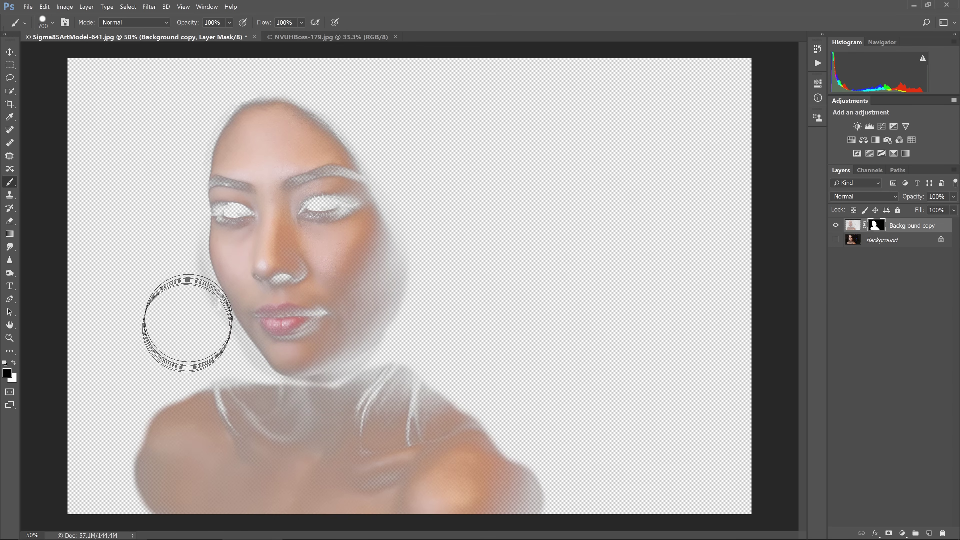
left_click_drag(187, 323, 171, 257)
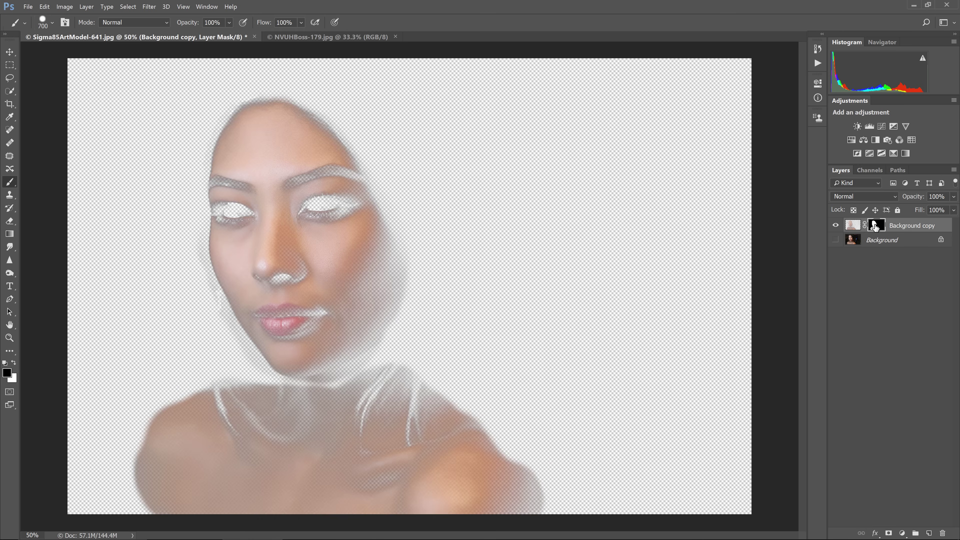
Apply the layer mask to the Background copy layer and make the Background layer visible again
right_click(876, 225)
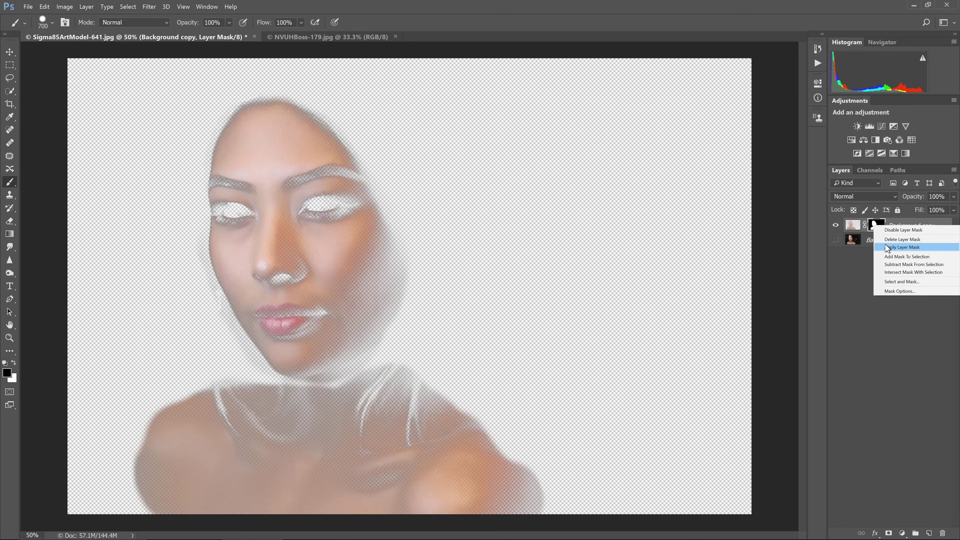
left_click(902, 247)
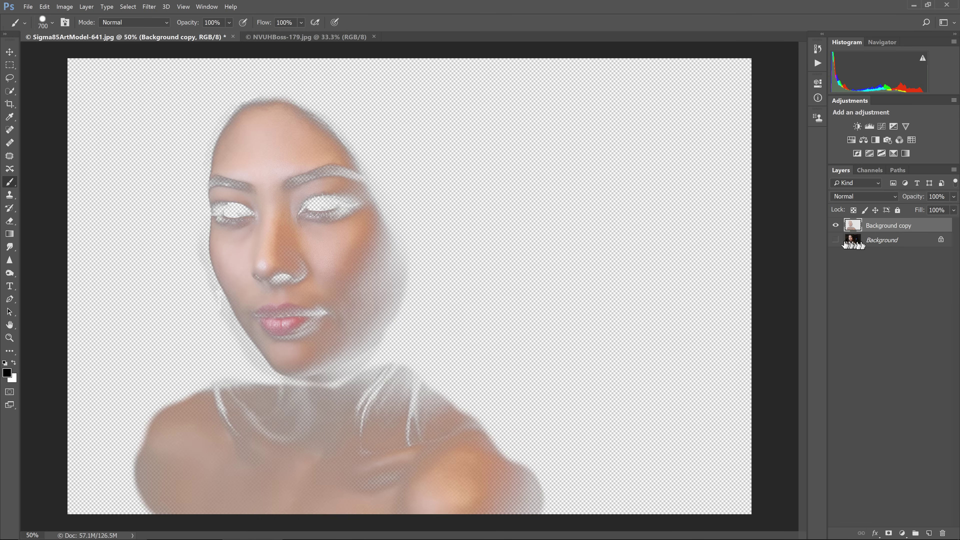
left_click(836, 240)
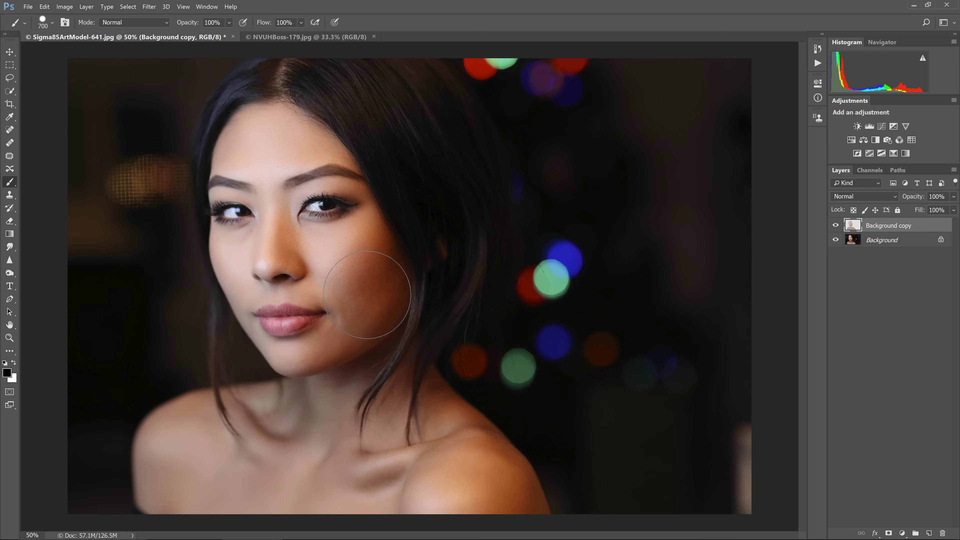
Examine the smoothed skin across the whole portrait and up close on the face
scroll(368, 295, "up", 1)
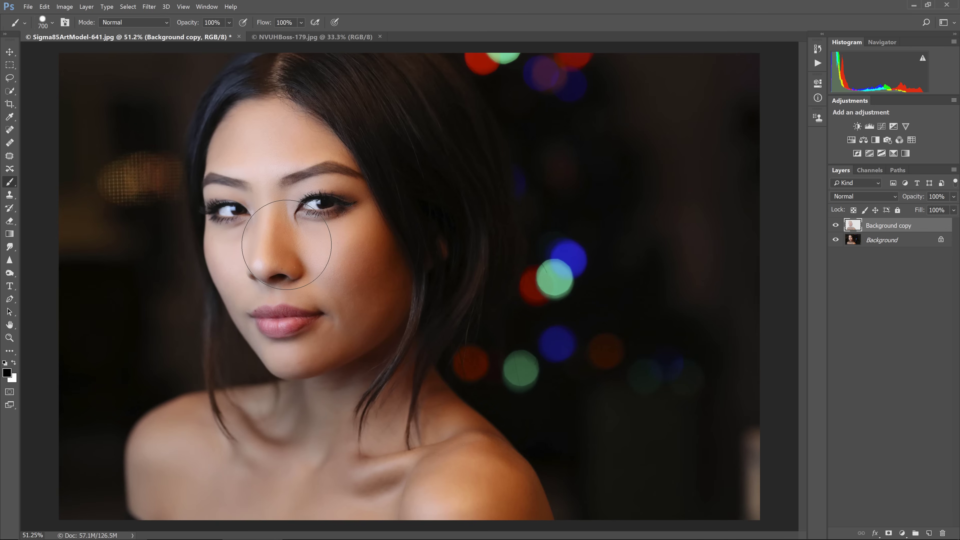
scroll(287, 246, "down", 3)
scroll(286, 245, "down", 3)
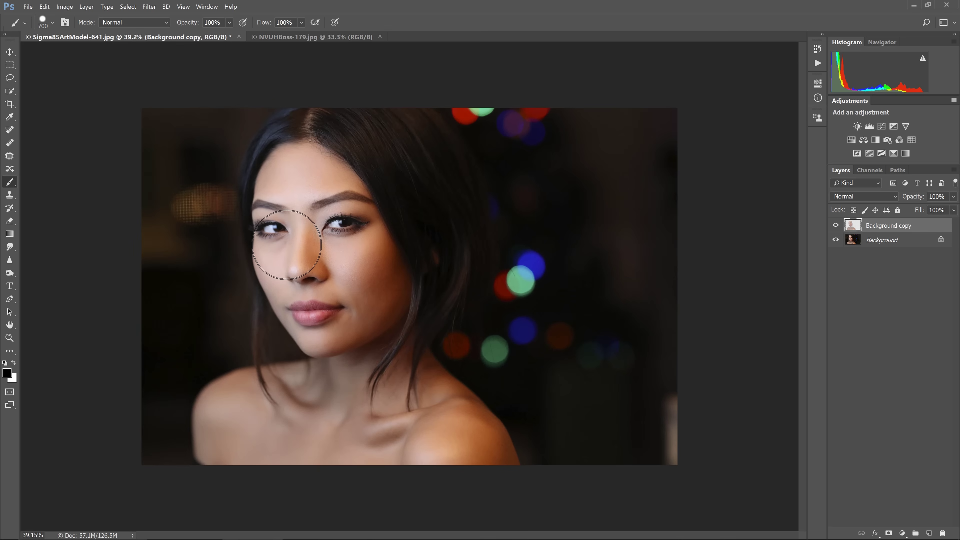
scroll(289, 246, "down", 1)
scroll(352, 295, "down", 2)
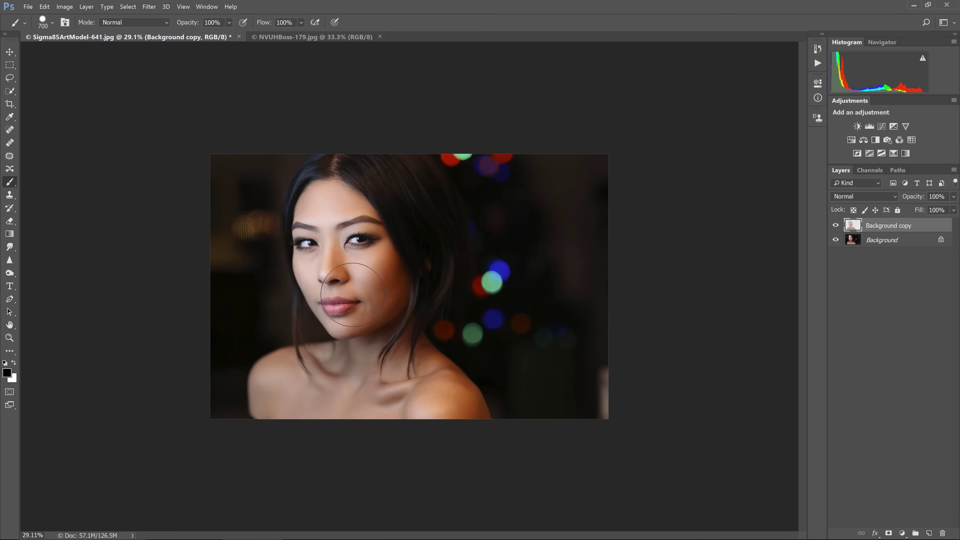
scroll(386, 314, "down", 1)
scroll(388, 316, "down", 1)
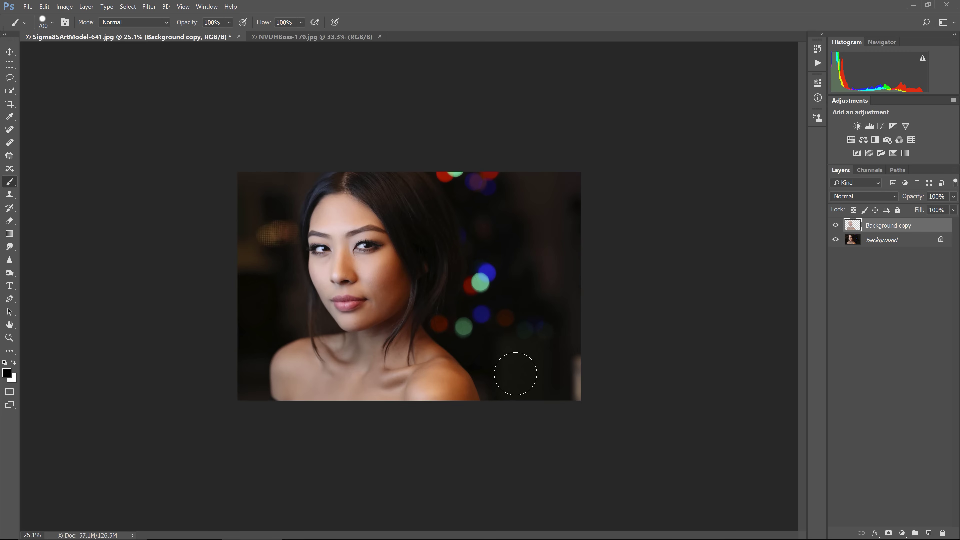
scroll(280, 250, "up", 3)
scroll(306, 254, "up", 4)
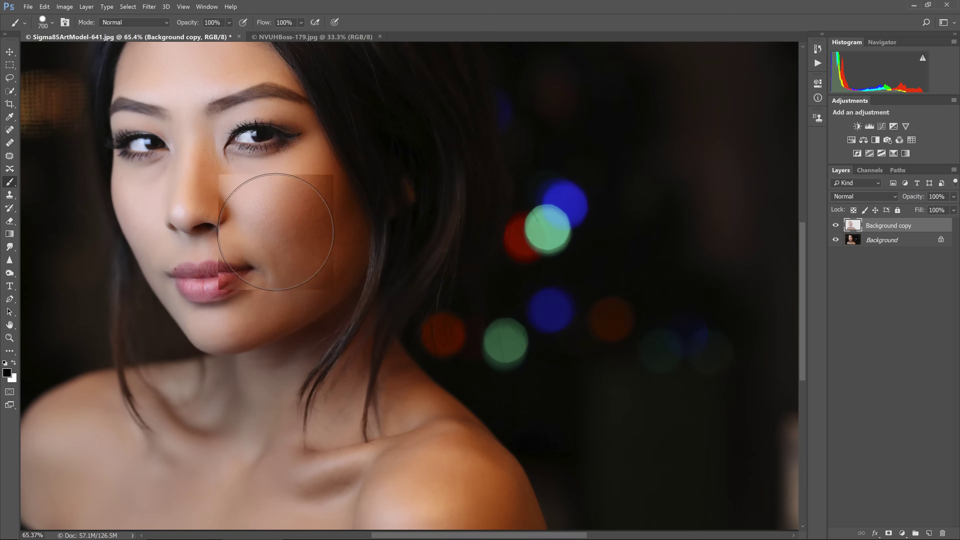
scroll(289, 236, "up", 1)
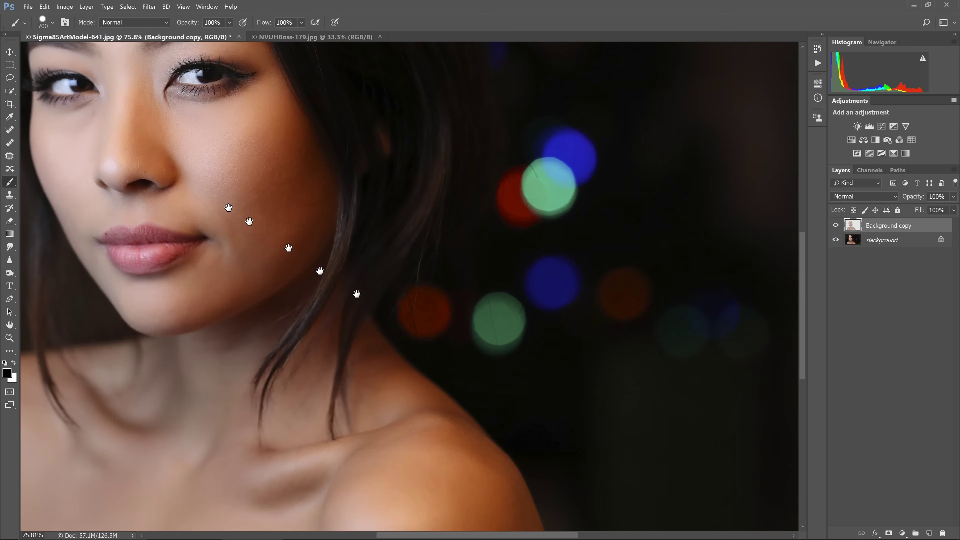
left_click_drag(225, 208, 409, 322)
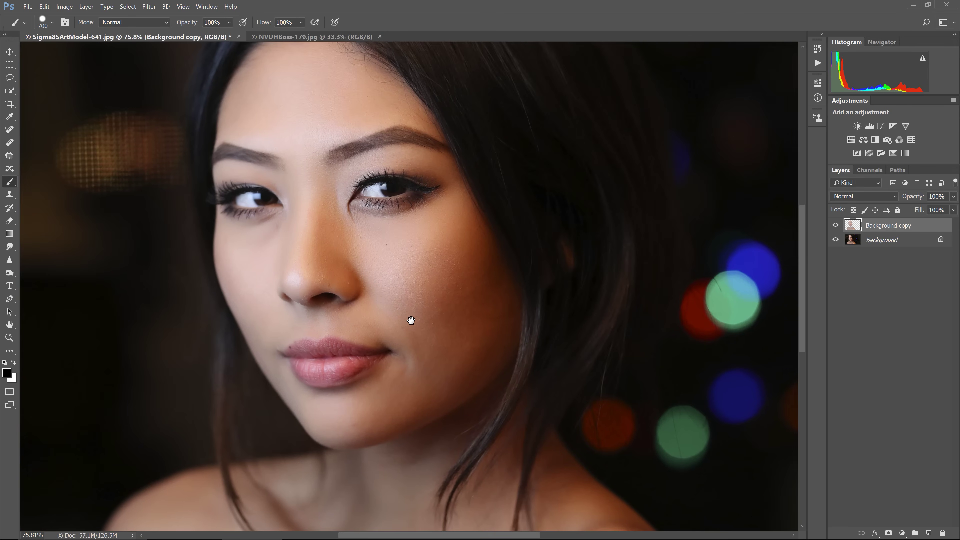
On a new empty layer, remove leftover blemishes under both eyes and on the chin with a 40 px Spot Healing Brush
left_click(930, 533)
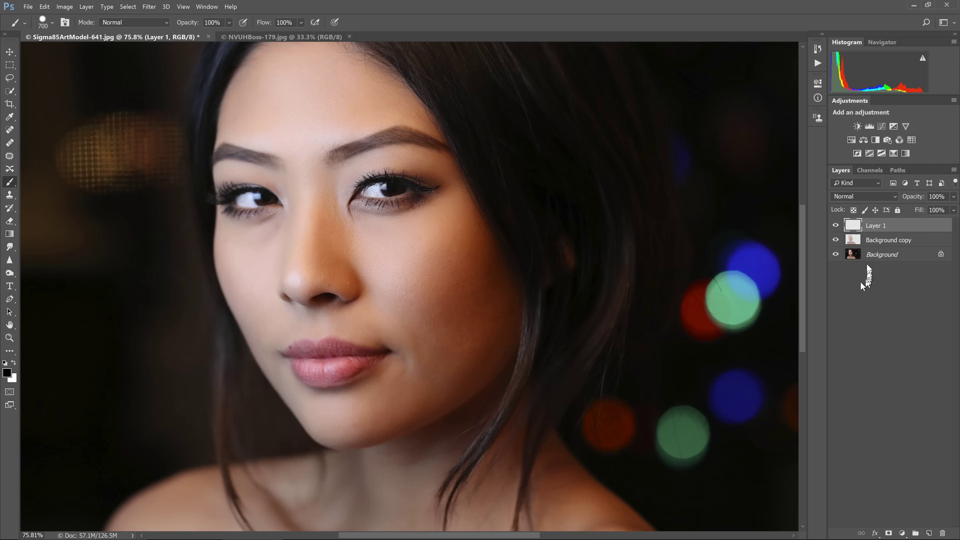
scroll(403, 296, "up", 1)
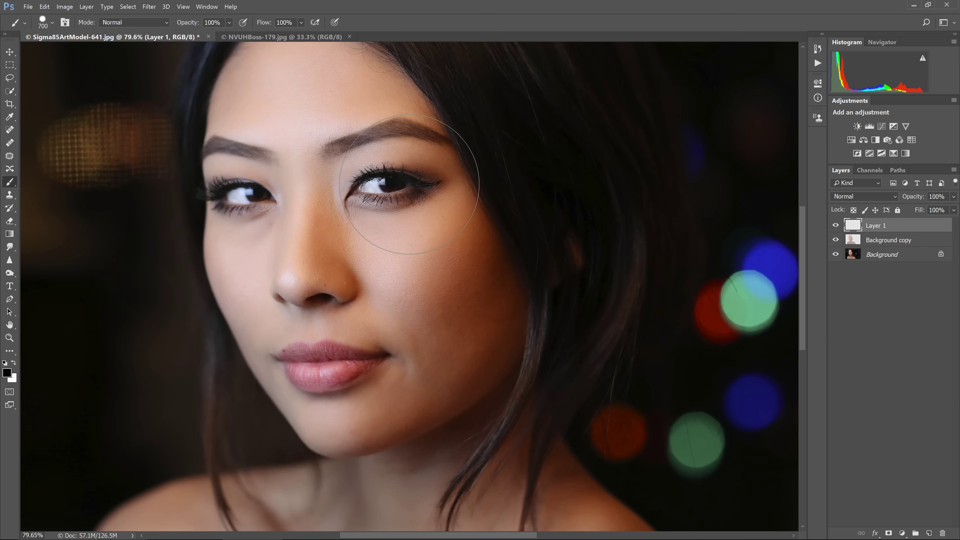
key("j")
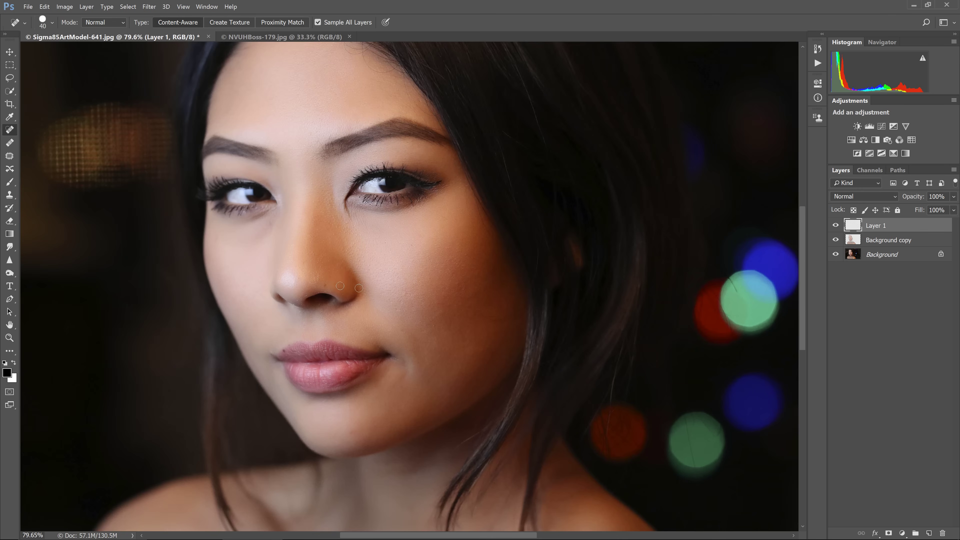
right_click(326, 285)
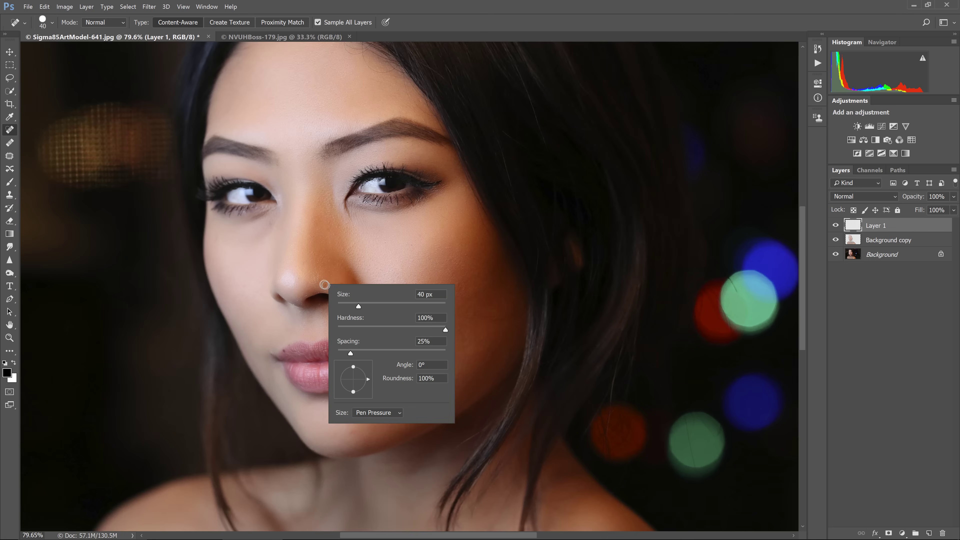
key("Escape")
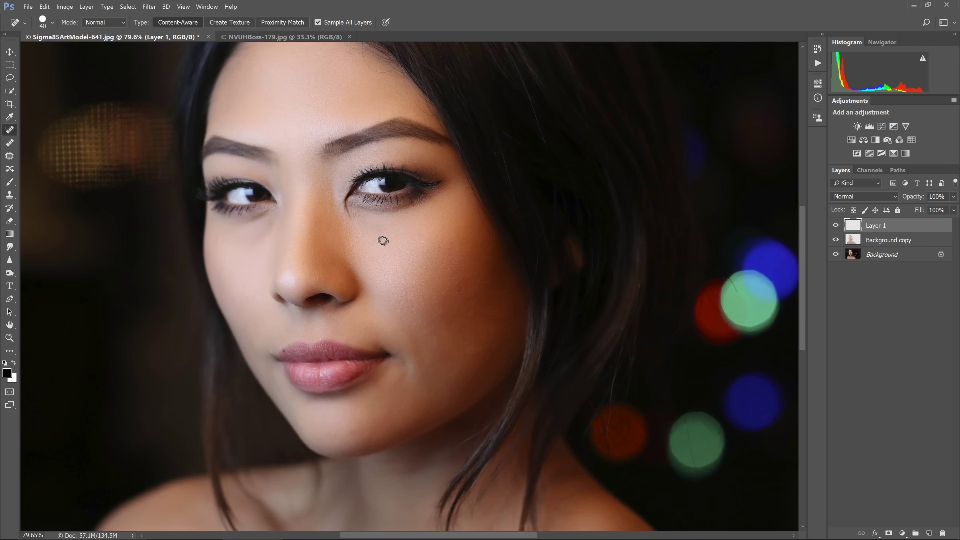
left_click_drag(384, 241, 391, 243)
left_click_drag(273, 223, 272, 224)
right_click(351, 434)
key("Escape")
left_click_drag(347, 432, 363, 431)
Compare the retouched face with the original by isolating the Background layer and restoring the layers above it
left_click(836, 255, "alt")
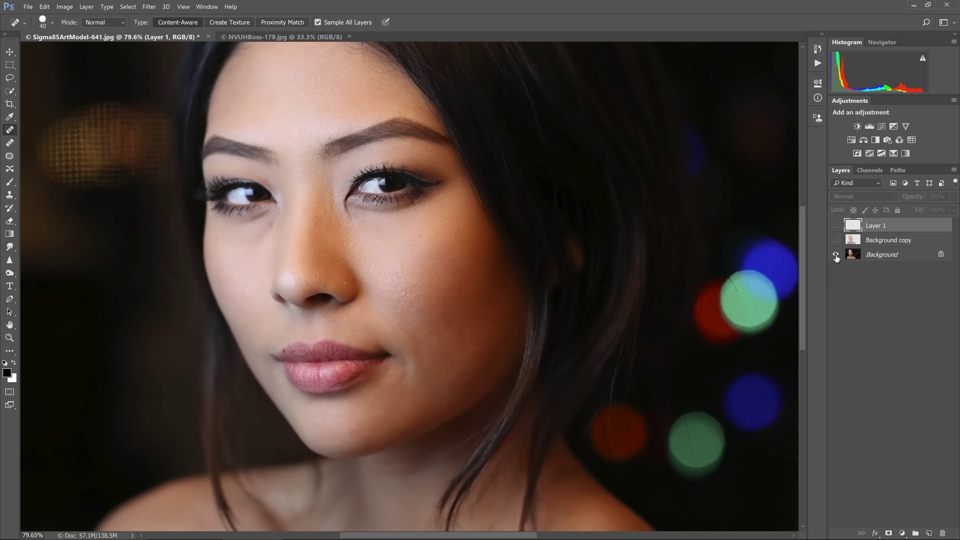
left_click(836, 255, "alt")
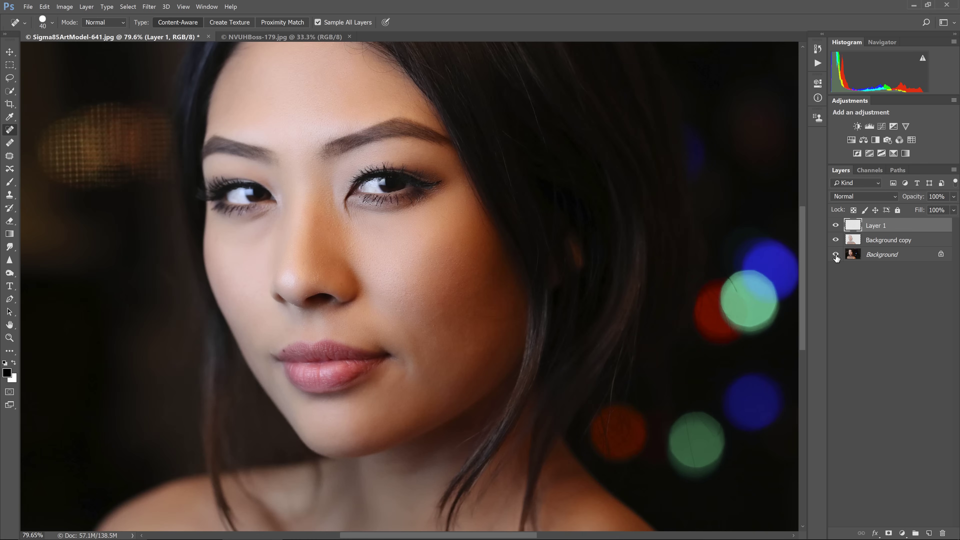
left_click(836, 255, "alt")
left_click(837, 255, "alt")
Merge the Layer 1 healing layer with the Background copy layer
scroll(359, 167, "down", 3)
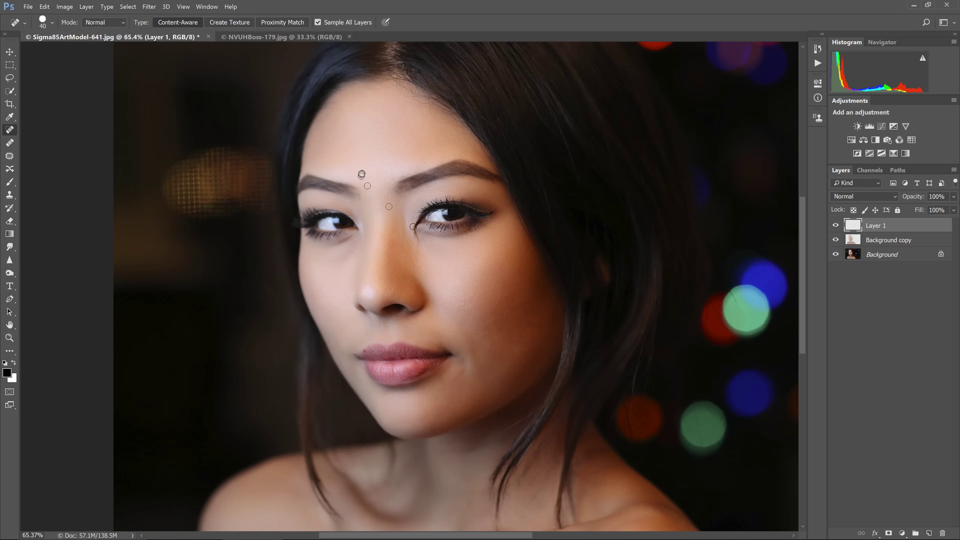
scroll(425, 283, "down", 1)
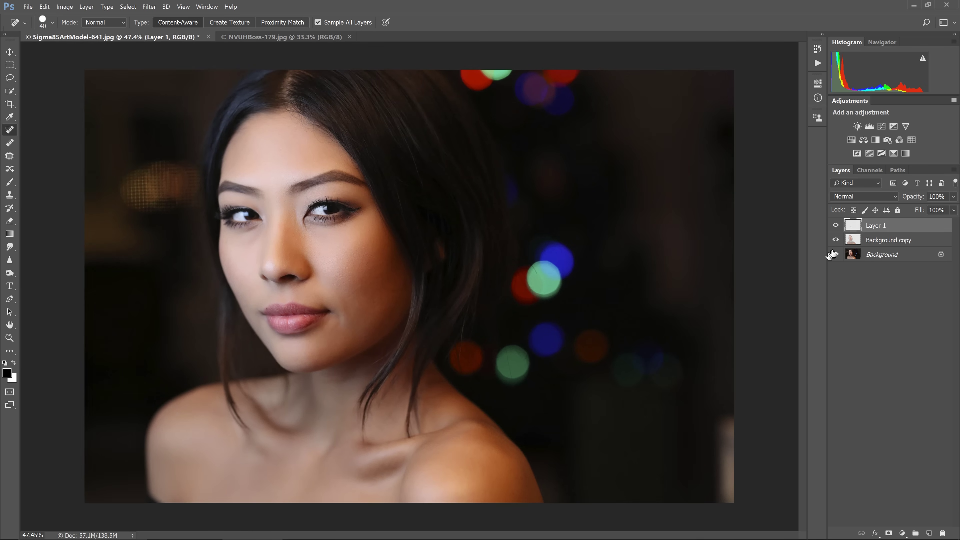
left_click(855, 243, "shift")
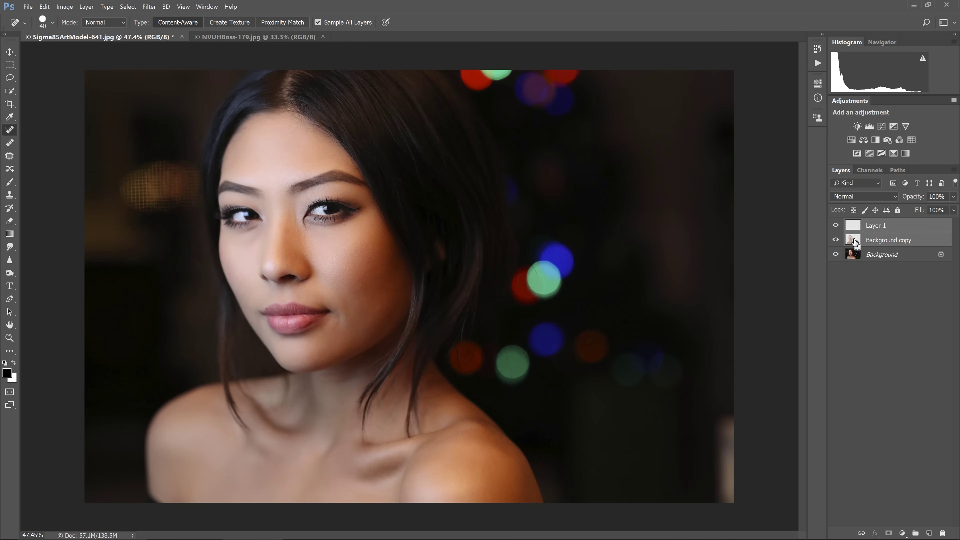
key("ctrl+e")
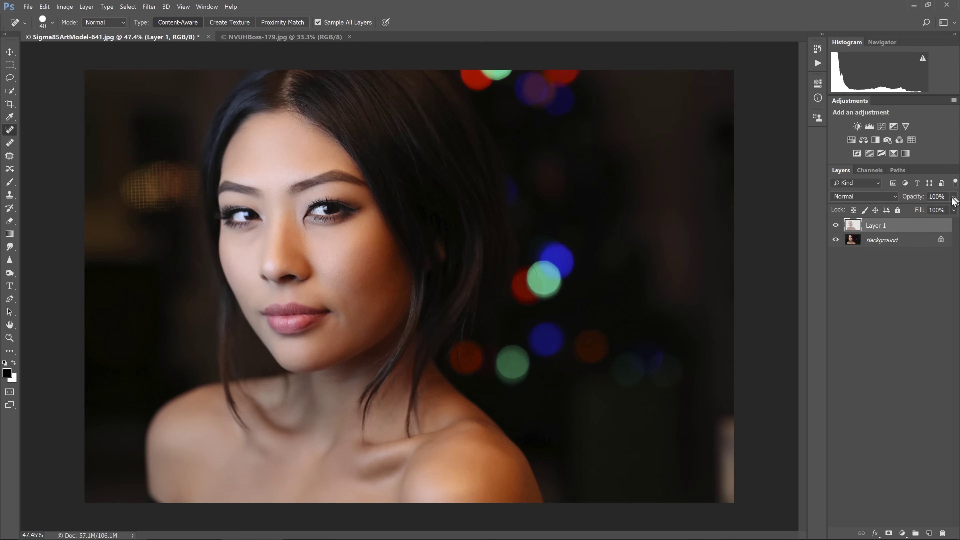
Try a lower opacity on the merged skin layer and restore it to 100%
left_click(952, 197)
left_click_drag(952, 209, 938, 209)
left_click_drag(937, 211, 953, 211)
left_click(946, 200)
Load the merged skin layer's pixels as a selection and open the Add Noise filter for it
left_click(853, 226, "ctrl")
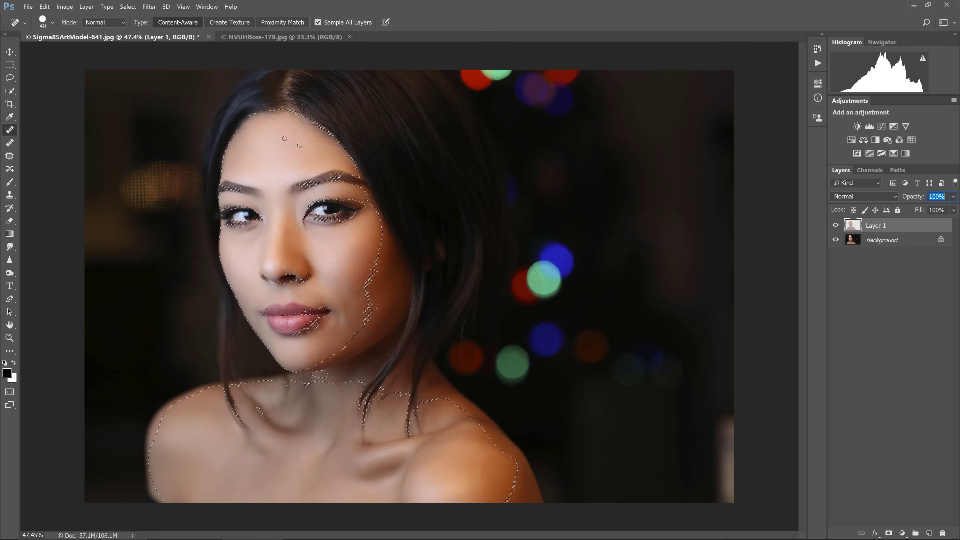
left_click(153, 9)
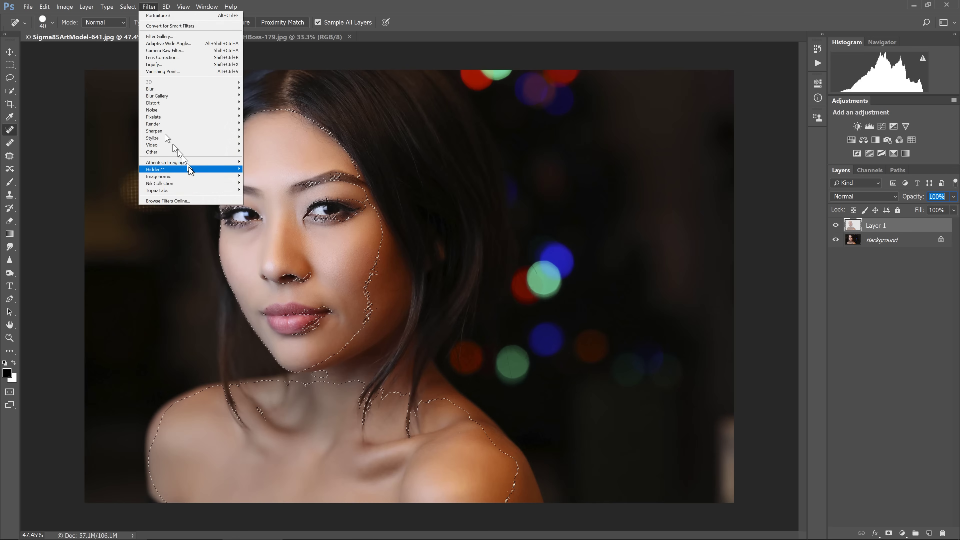
mouse_move(189, 169)
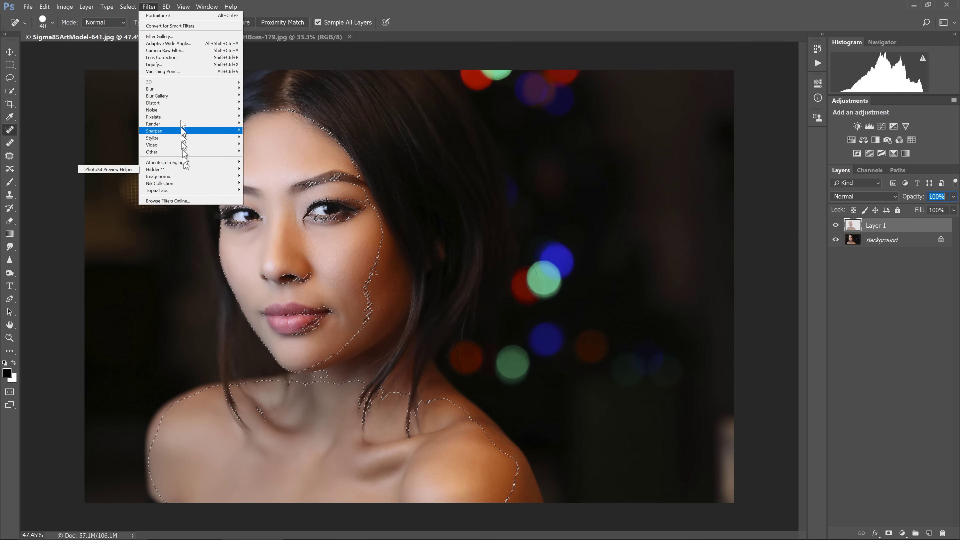
mouse_move(174, 110)
left_click(124, 114)
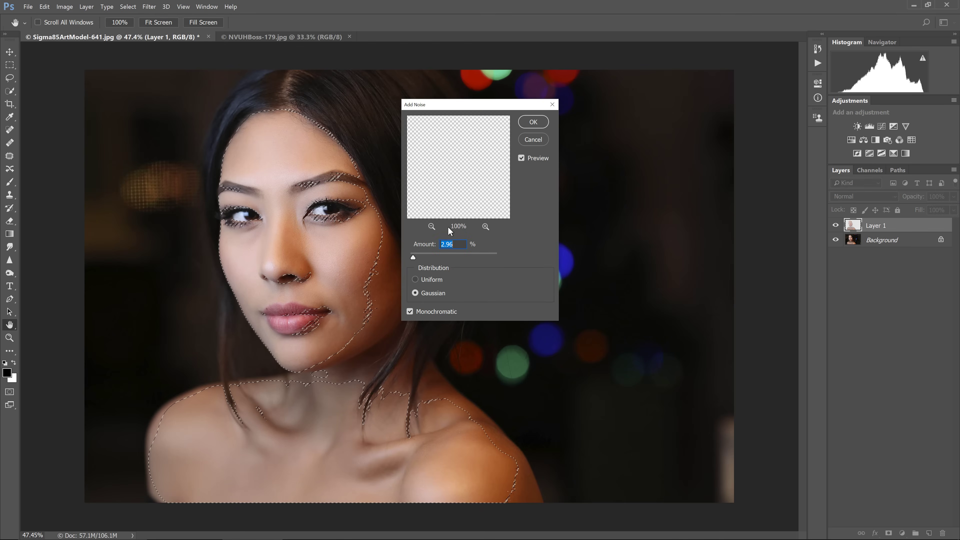
Frame the nose area in the filter preview and apply 2.96% monochromatic Gaussian noise to the selected skin
left_click(431, 226)
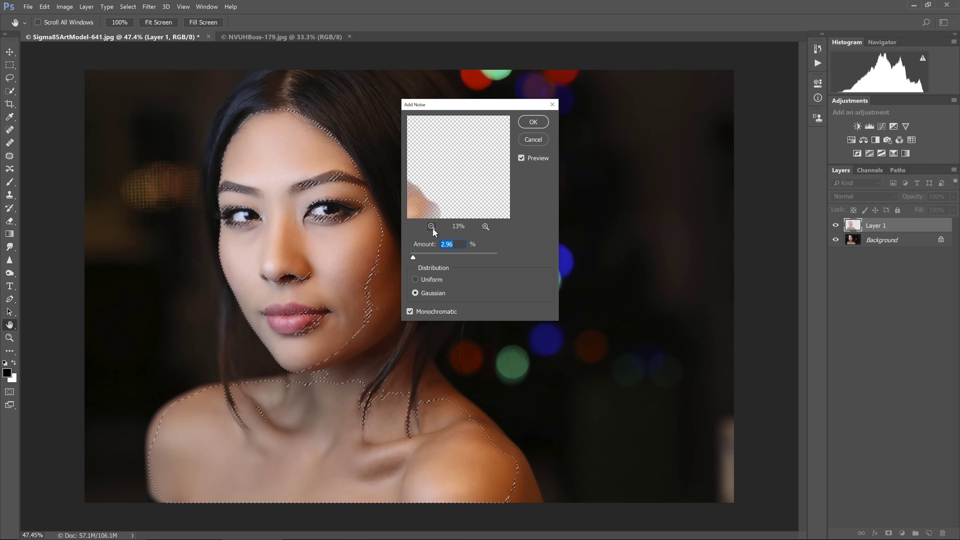
left_click_drag(421, 196, 505, 197)
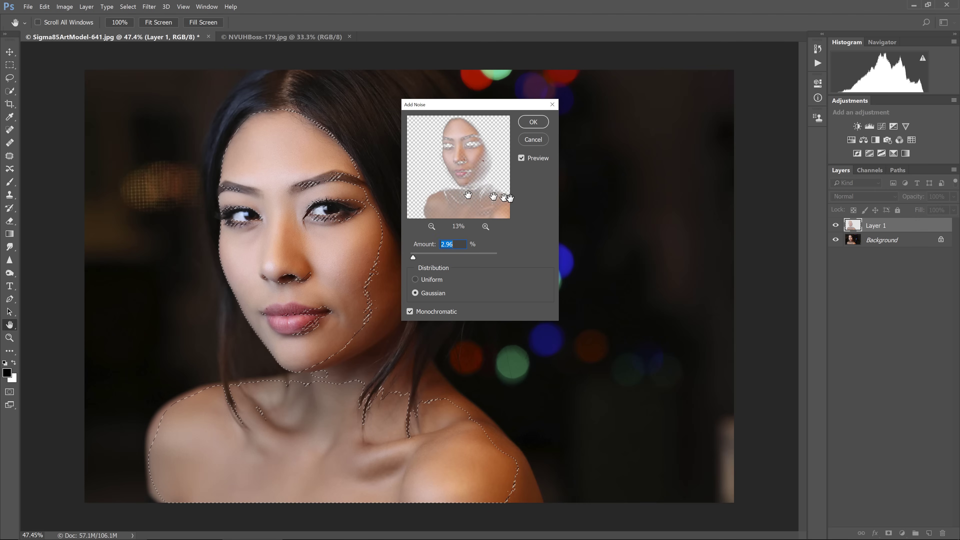
left_click(486, 226)
left_click(486, 227)
left_click(485, 227)
left_click(485, 227)
left_click(485, 226)
left_click_drag(495, 154, 484, 186)
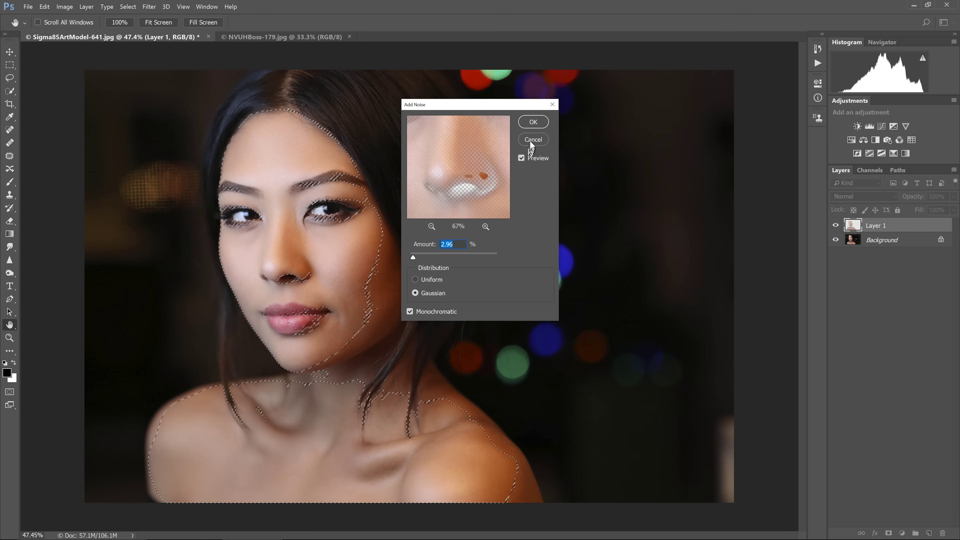
left_click(533, 122)
Deselect the skin area on the merged layer
key("j")
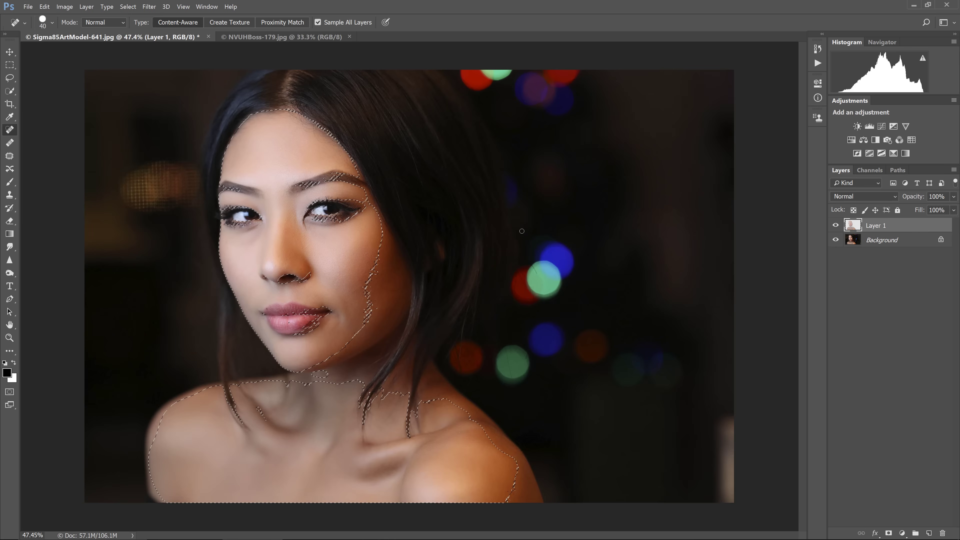
scroll(522, 231, "down", 1)
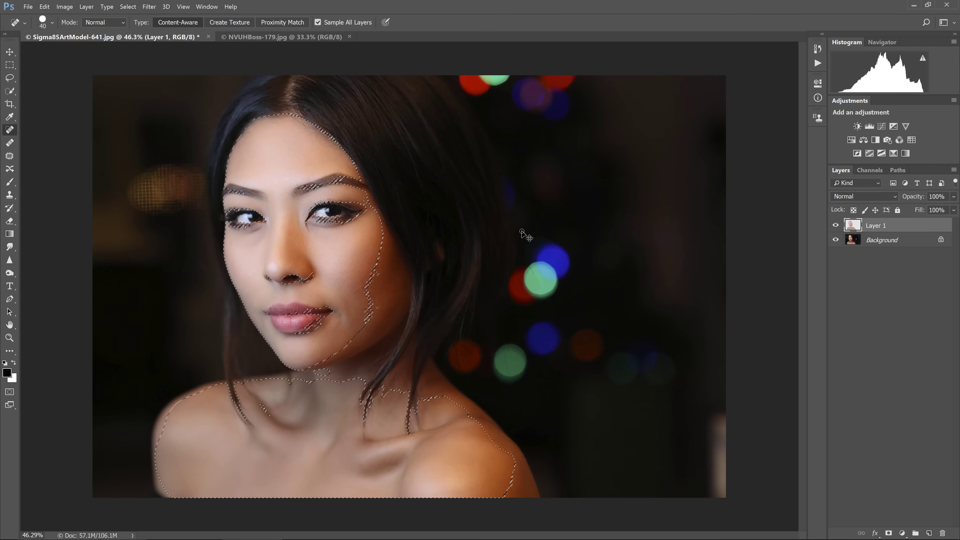
key("ctrl+d")
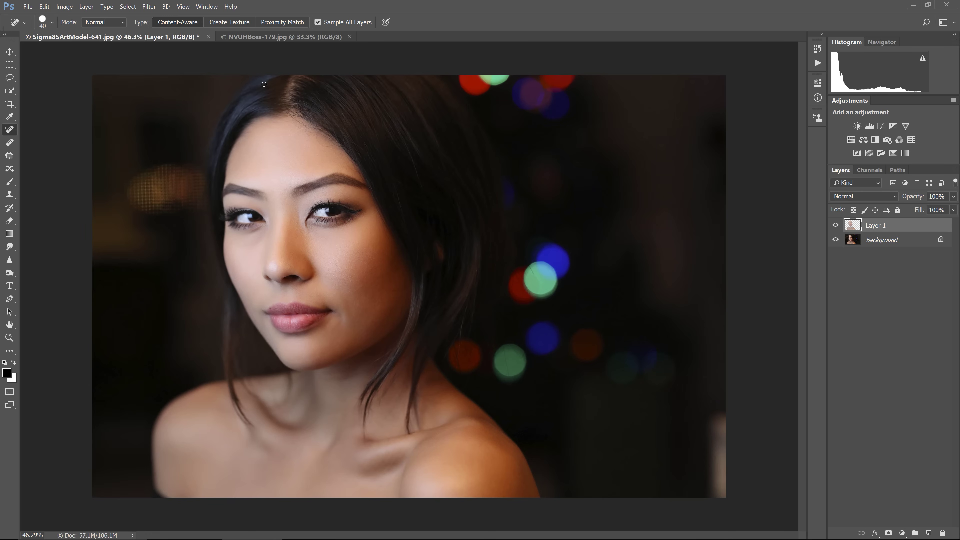
Switch to the NVUHBoss-179.jpg document
left_click(262, 38)
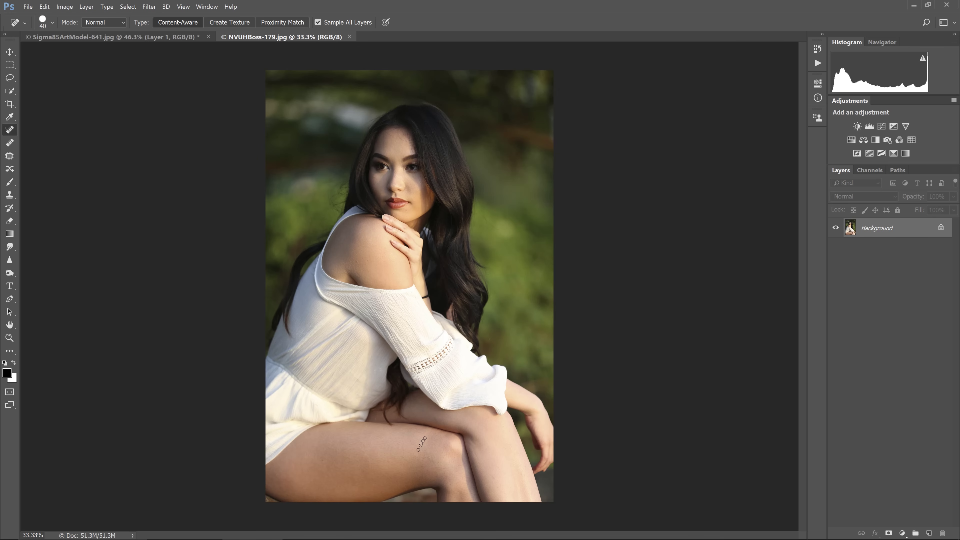
scroll(372, 452, "up", 1)
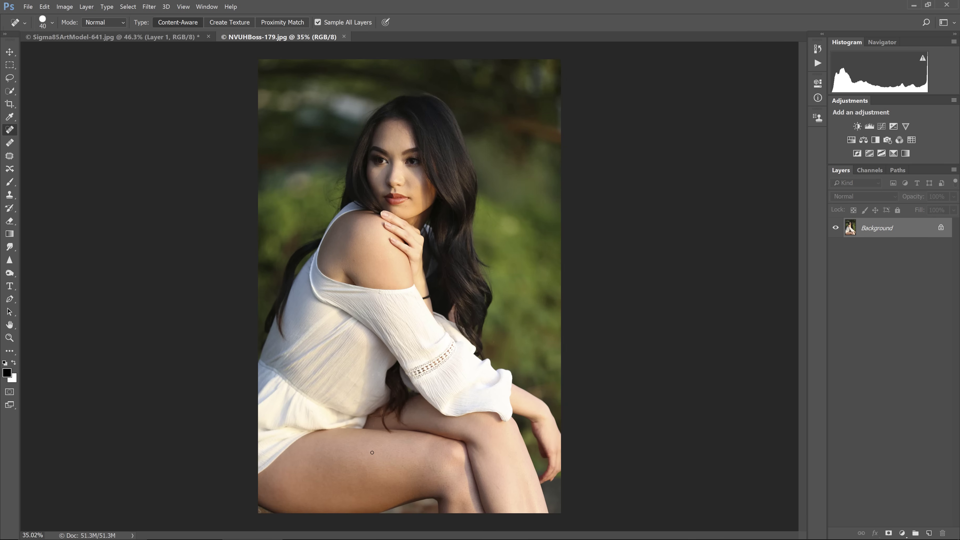
Examine the skin on the legs and arm of the seated portrait up close
scroll(372, 452, "up", 2)
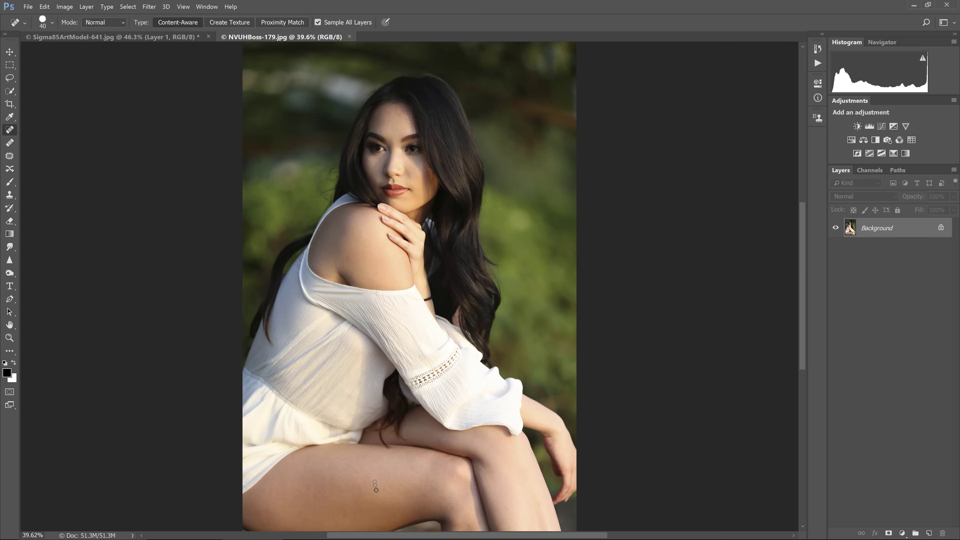
scroll(376, 489, "up", 2)
scroll(373, 495, "up", 3)
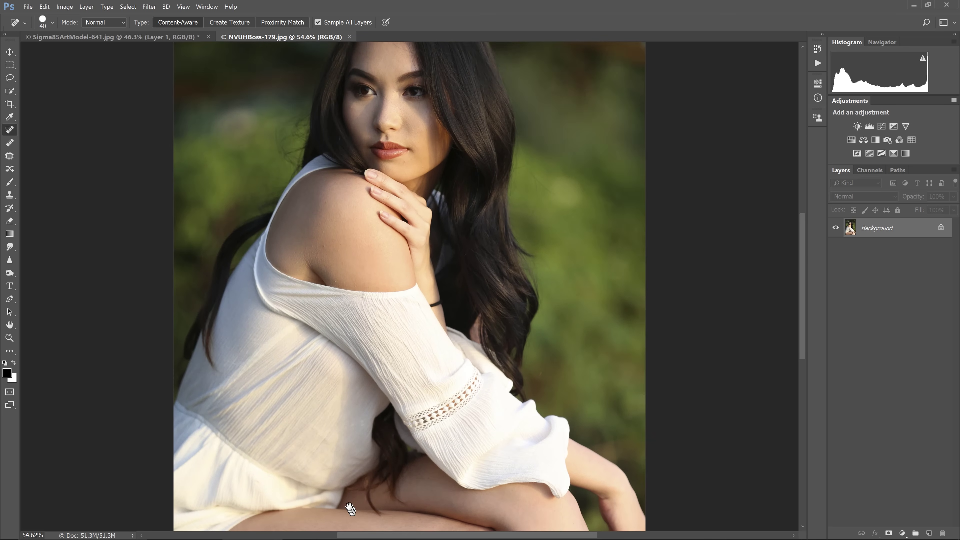
left_click_drag(350, 508, 338, 313)
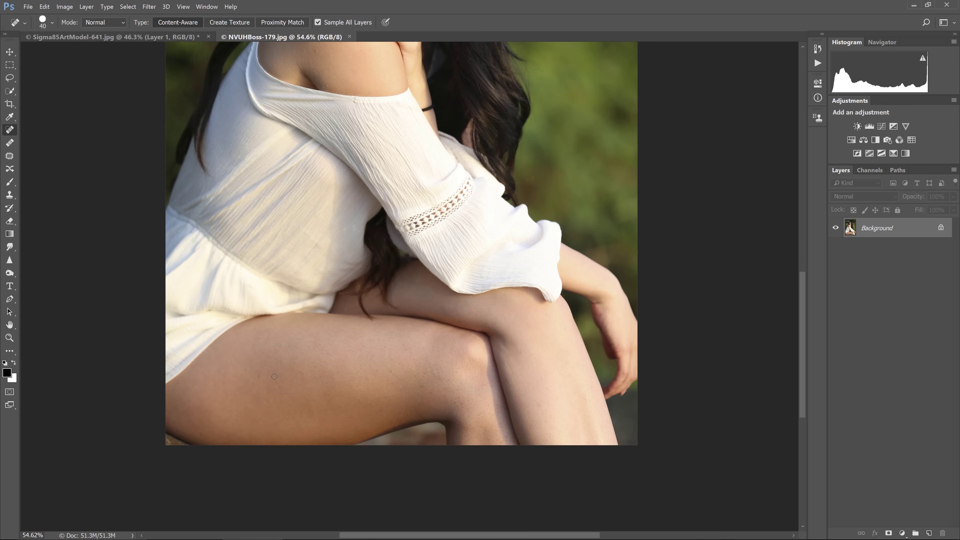
scroll(274, 376, "down", 2)
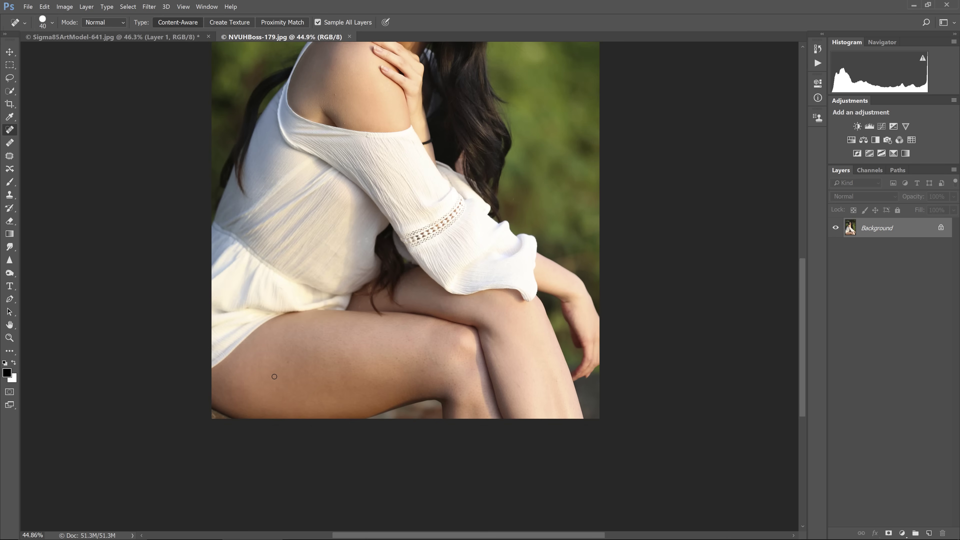
scroll(275, 377, "down", 3)
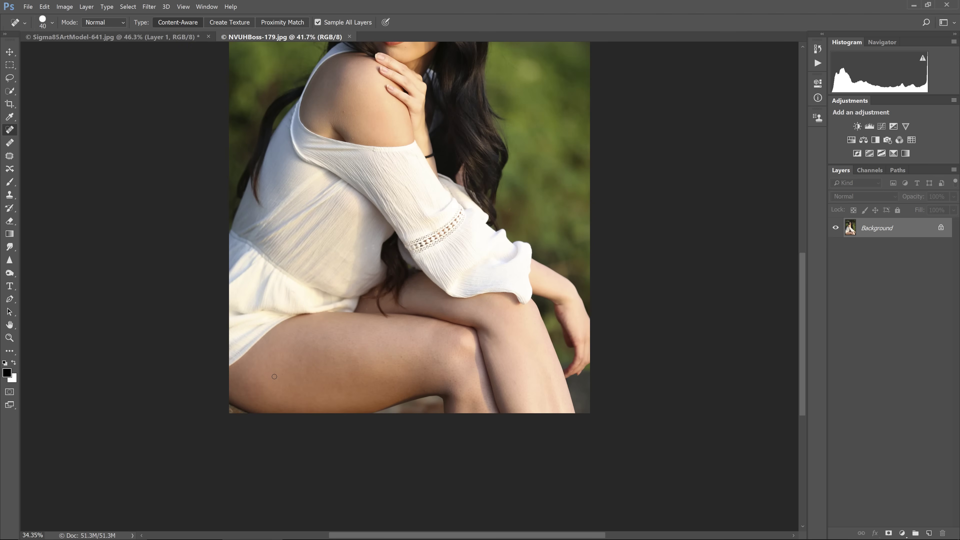
Preview the portrait in the older Portraiture filter, check the shoulder skin at higher zoom and close the filter without applying it
left_click(147, 7)
mouse_move(146, 177)
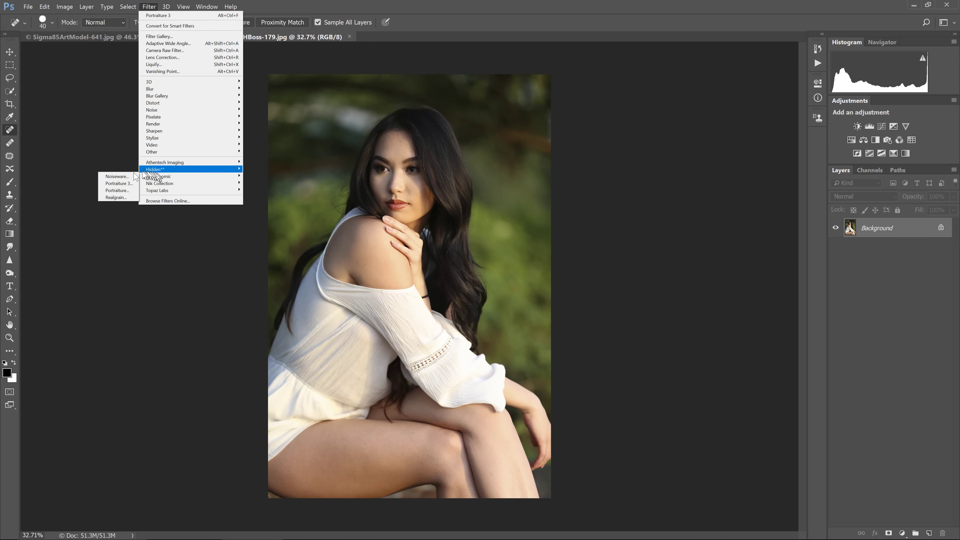
left_click(123, 191)
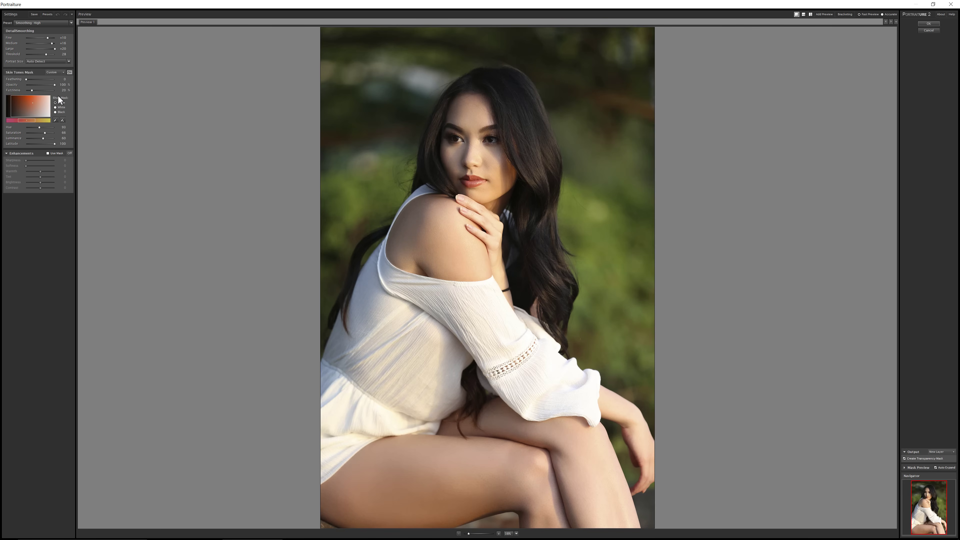
left_click(480, 534)
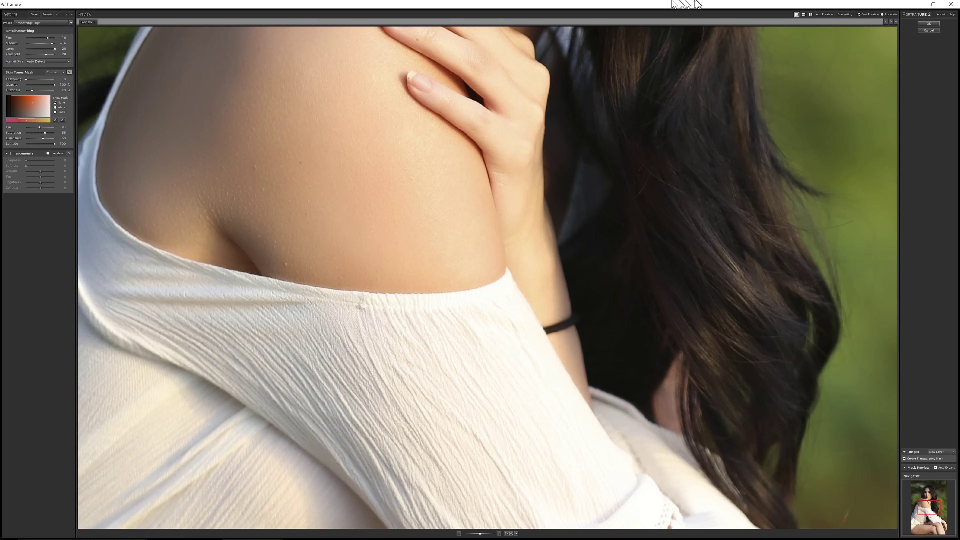
left_click(951, 4)
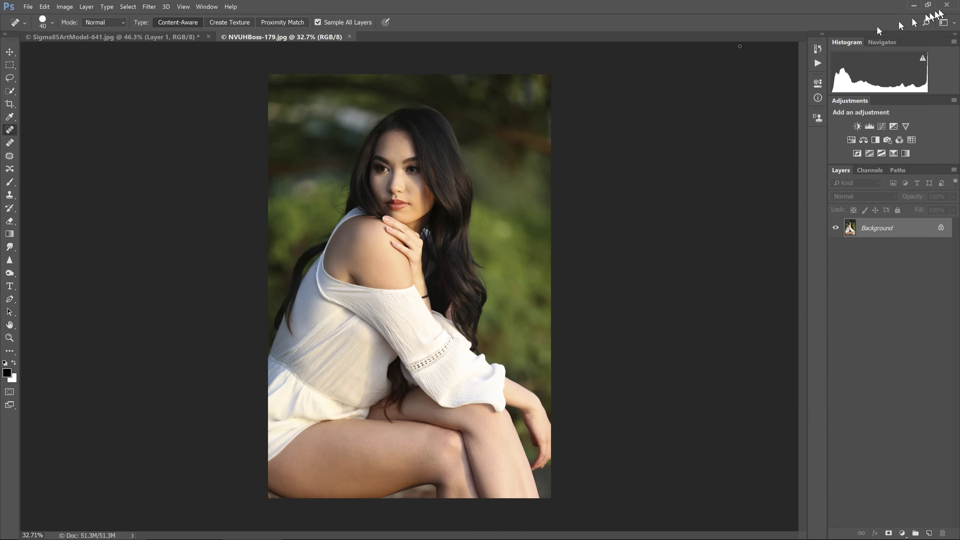
Open the Portraiture 3 filter for the portrait and check its skin mask against white before returning to the normal preview
left_click(148, 6)
mouse_move(186, 176)
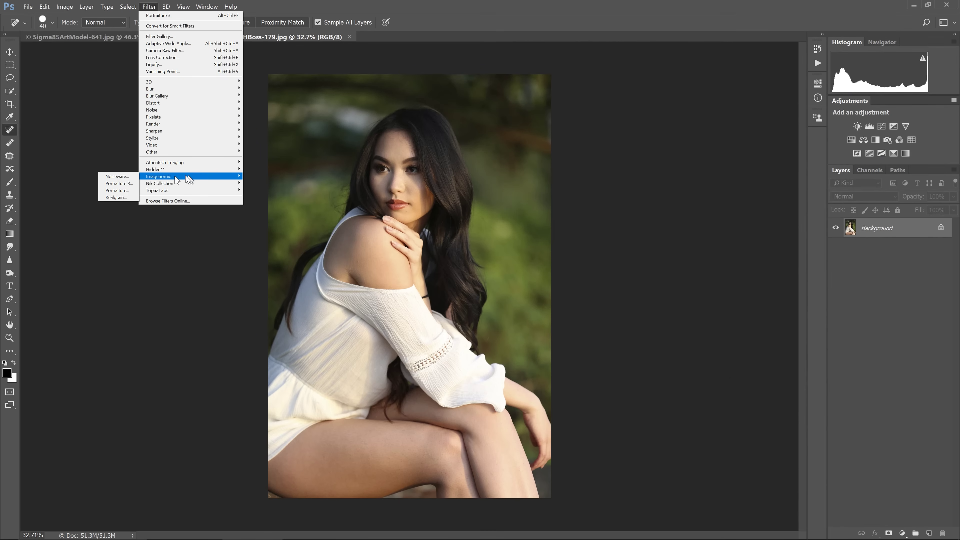
left_click(129, 183)
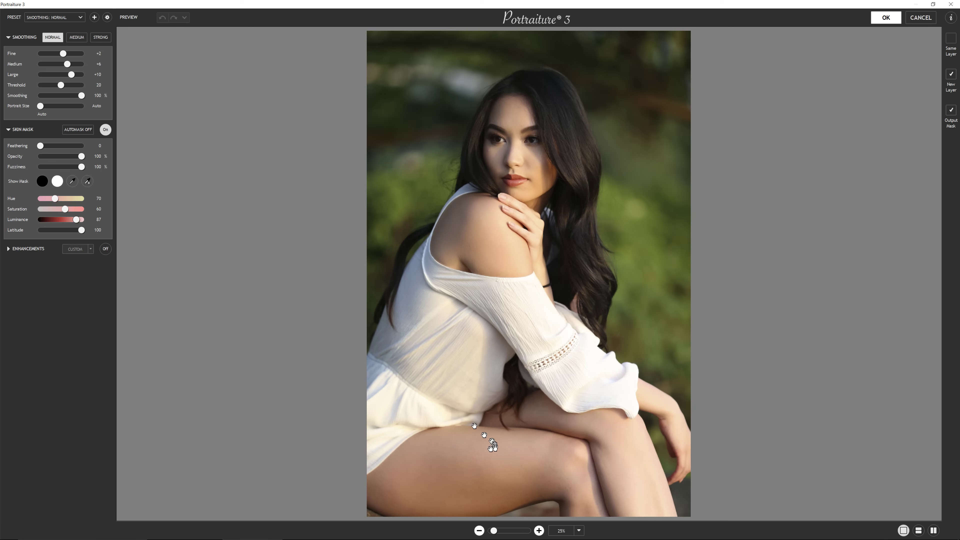
left_click(56, 182)
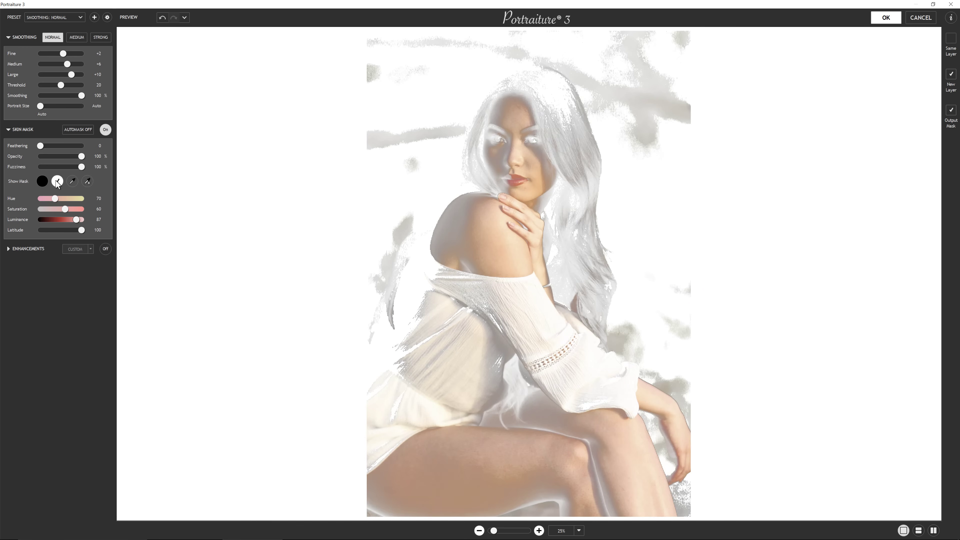
left_click(57, 182)
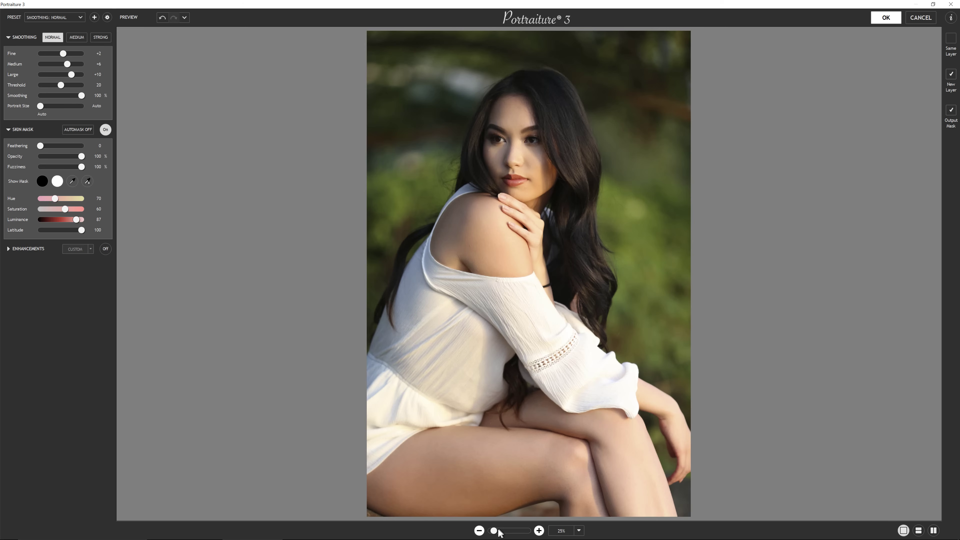
Try the Default preset and Medium smoothing on the face, then custom smoothing with Fine at +13 and Large at +7
left_click_drag(494, 531, 504, 529)
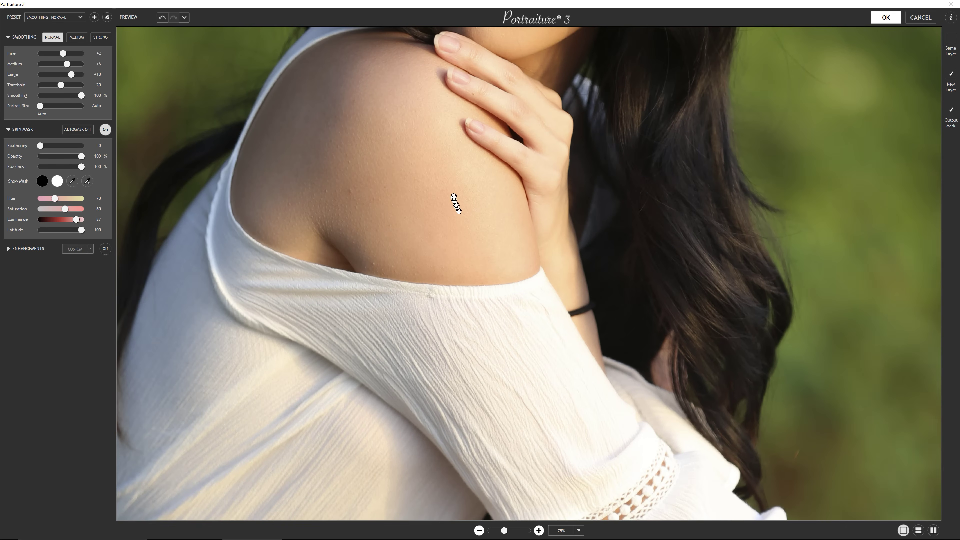
left_click_drag(497, 128, 529, 423)
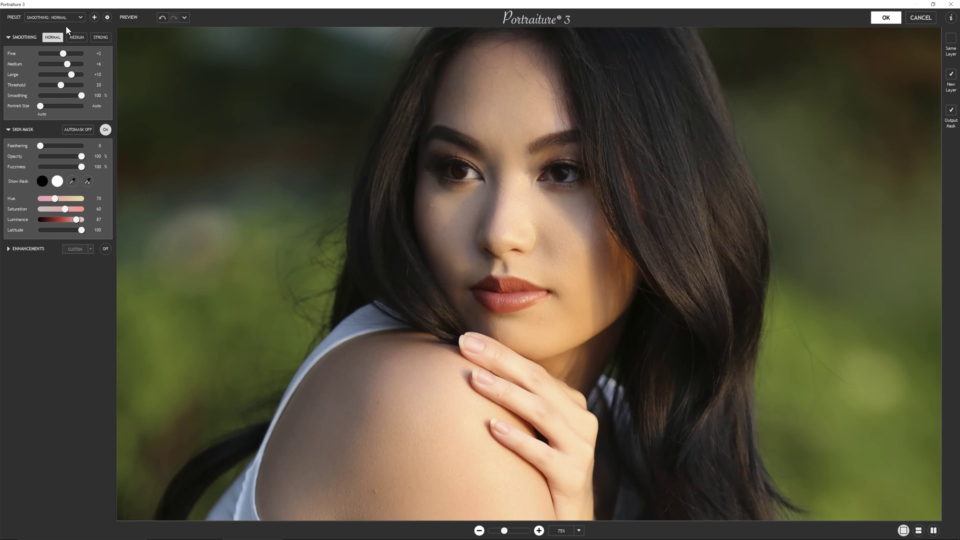
left_click(79, 18)
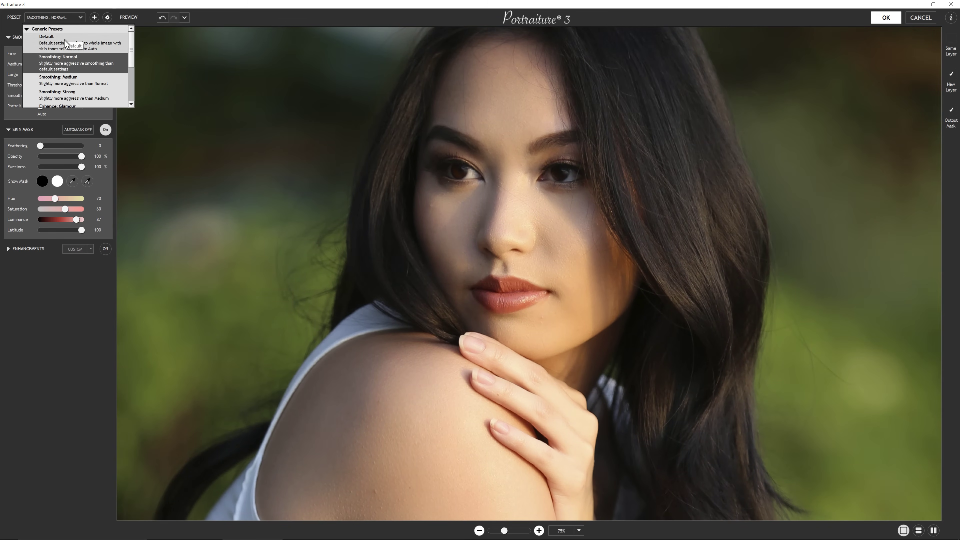
left_click(65, 42)
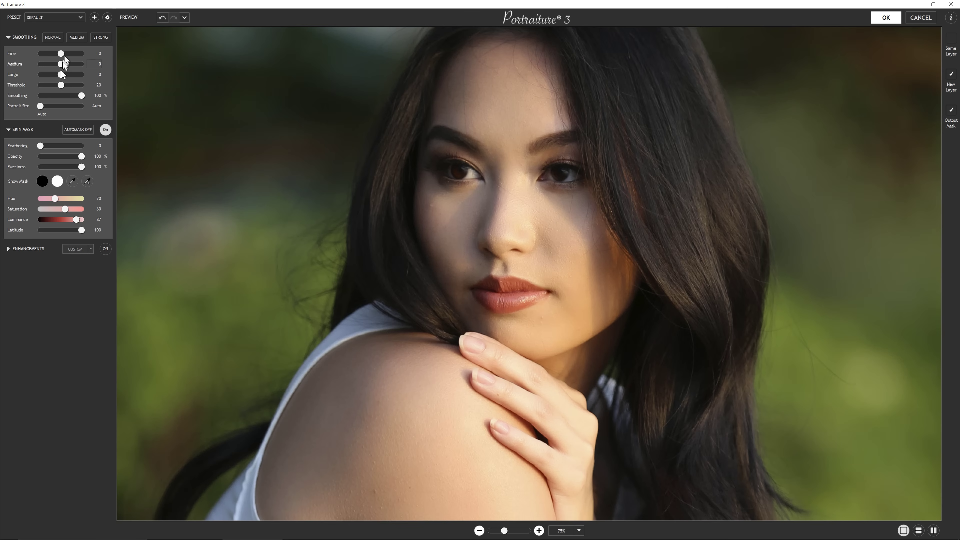
left_click(76, 37)
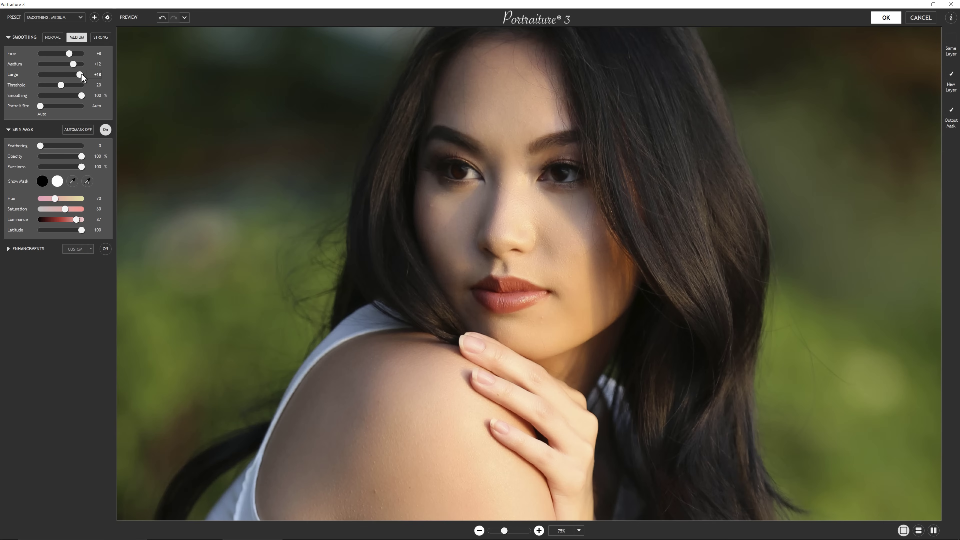
left_click_drag(80, 74, 75, 54)
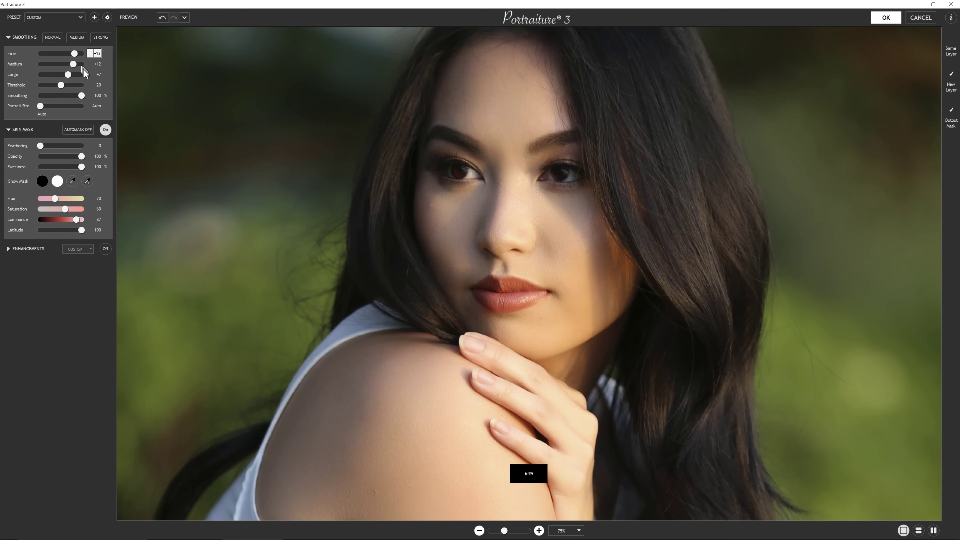
View the Save Settings and Preset Manager dialogs, cancelling each without saving or importing a preset
left_click(93, 21)
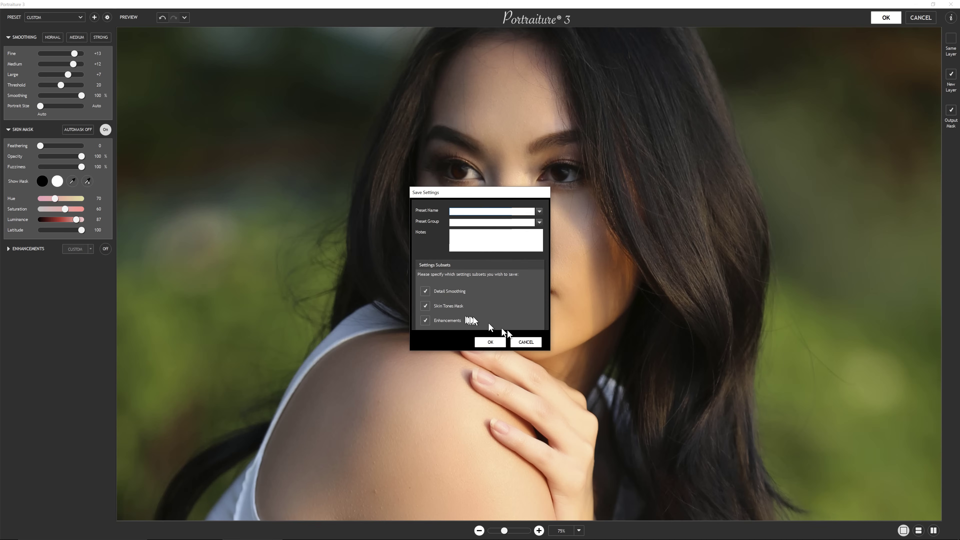
left_click(526, 342)
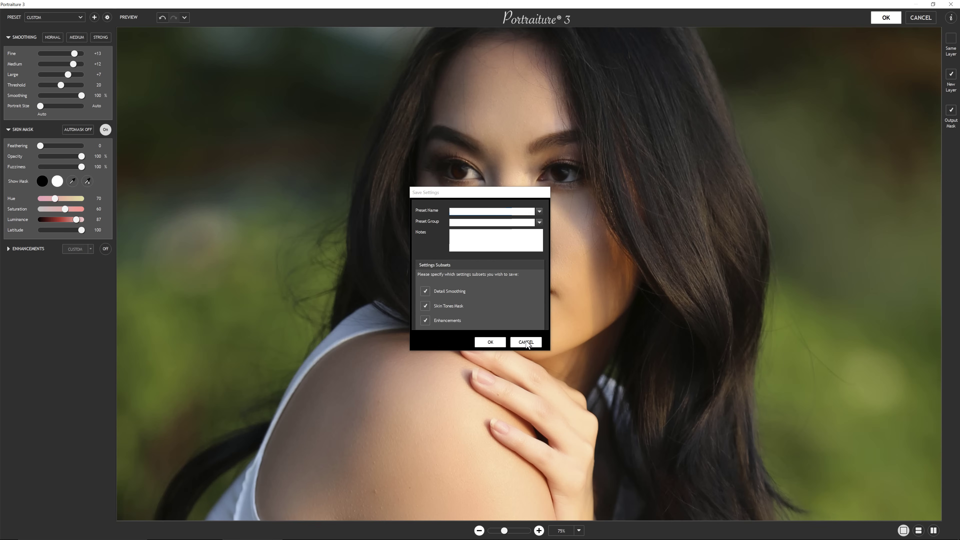
left_click(107, 17)
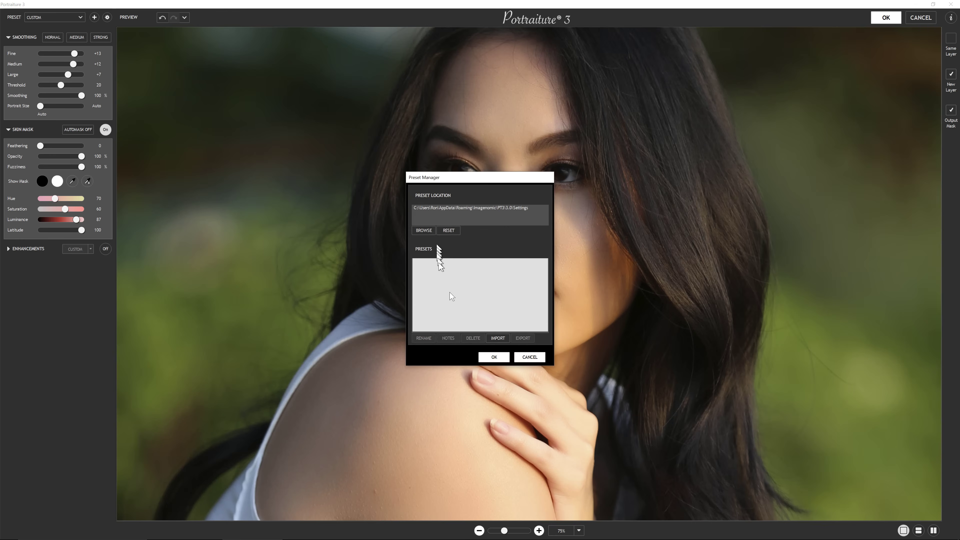
left_click(522, 359)
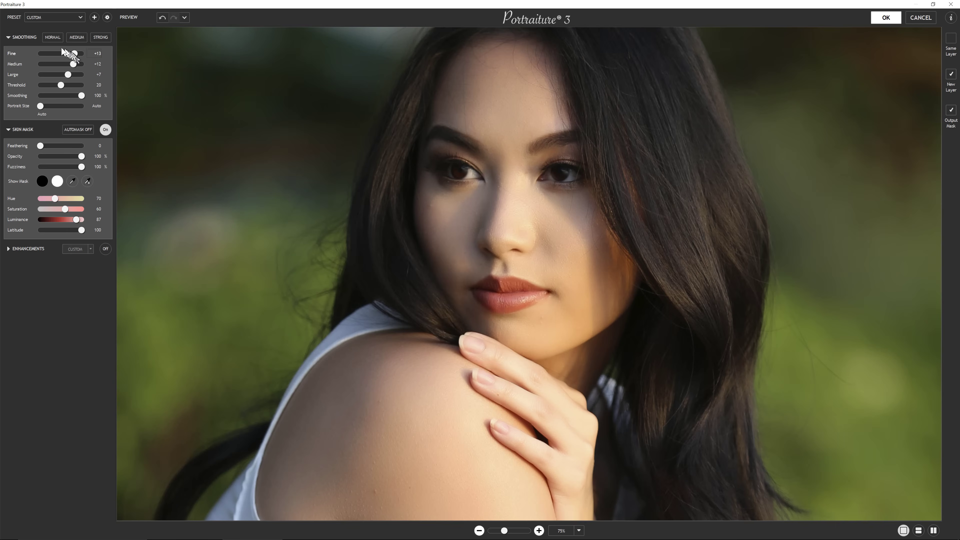
Set the smoothing to Normal and compare before and after in stacked and side-by-side previews, returning to the single view
left_click(57, 39)
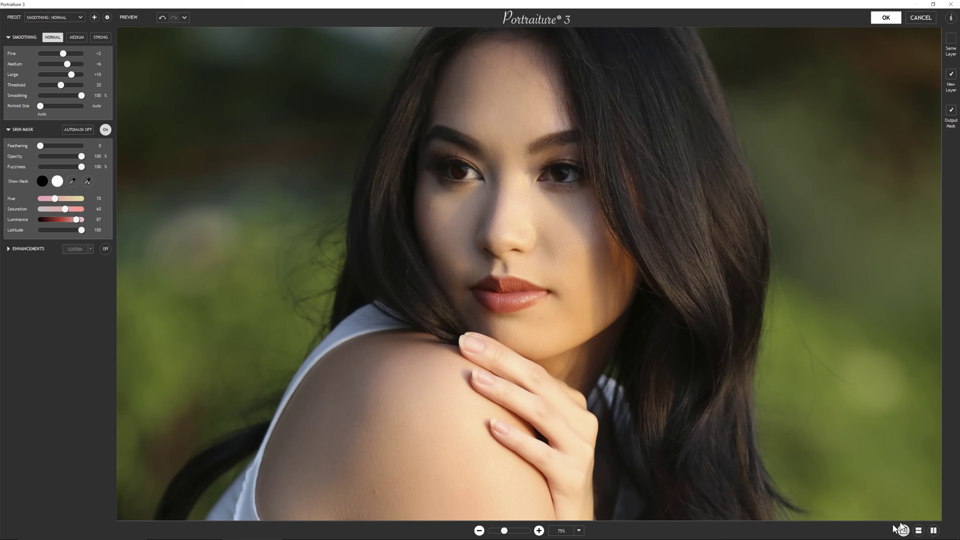
left_click(918, 531)
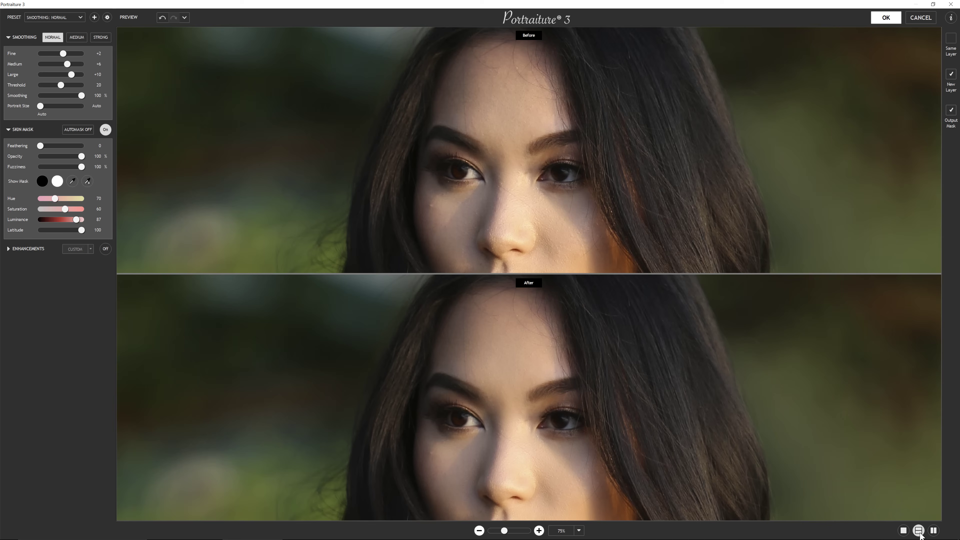
left_click(934, 530)
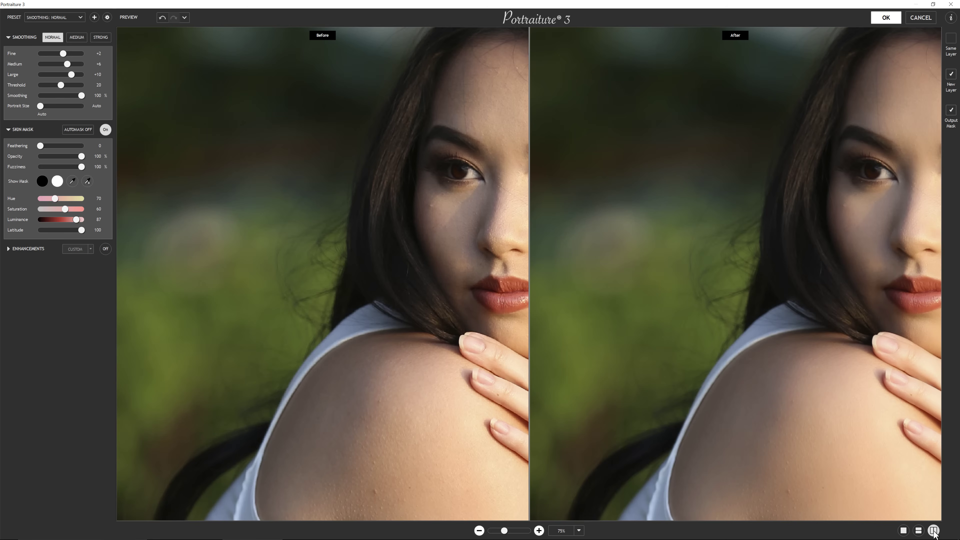
left_click(904, 530)
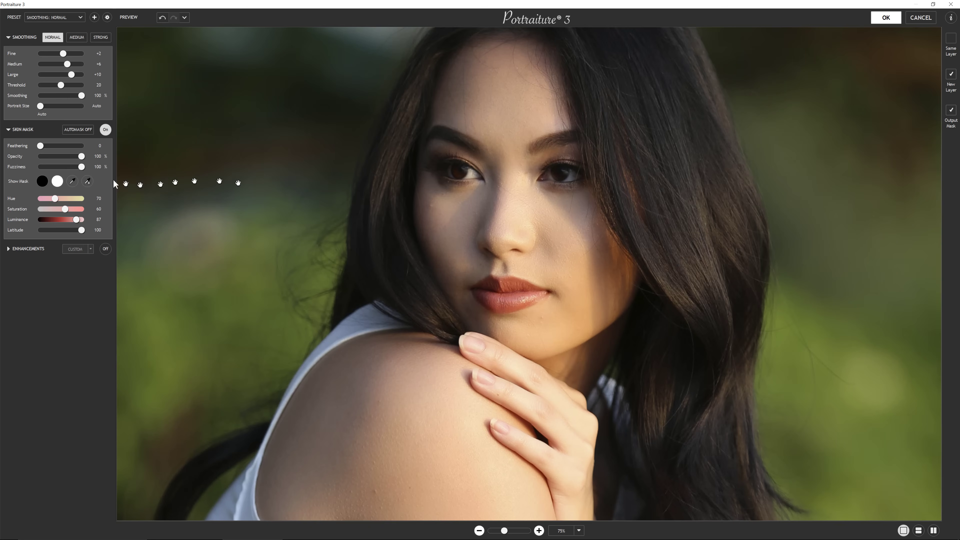
Redefine the skin mask from tones sampled on the nose and cheek, displaying it against black, and check its coverage
left_click(72, 182)
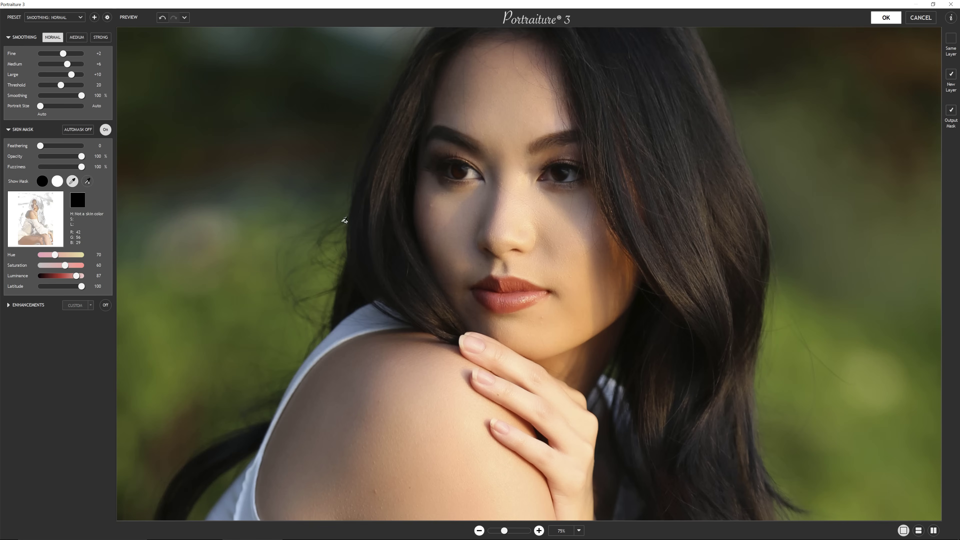
left_click(453, 229)
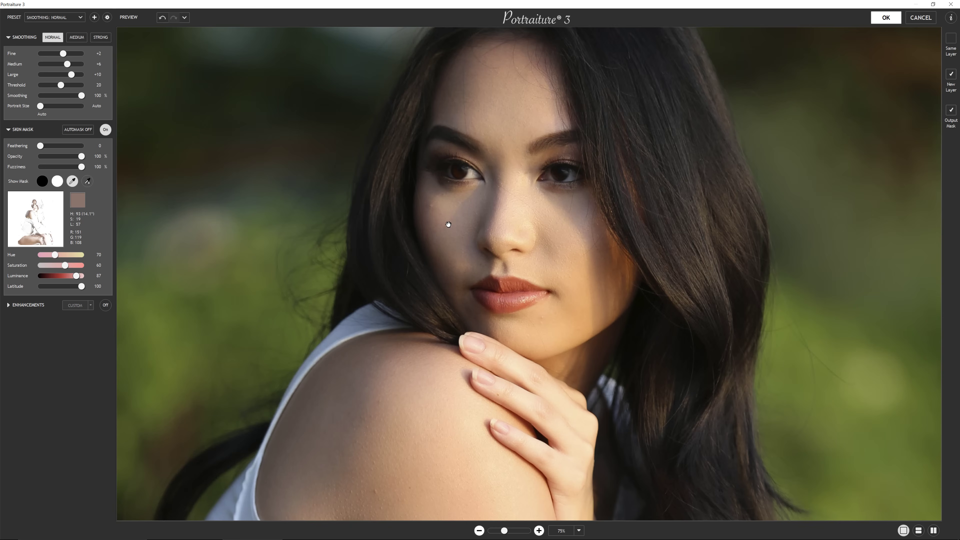
left_click(42, 183)
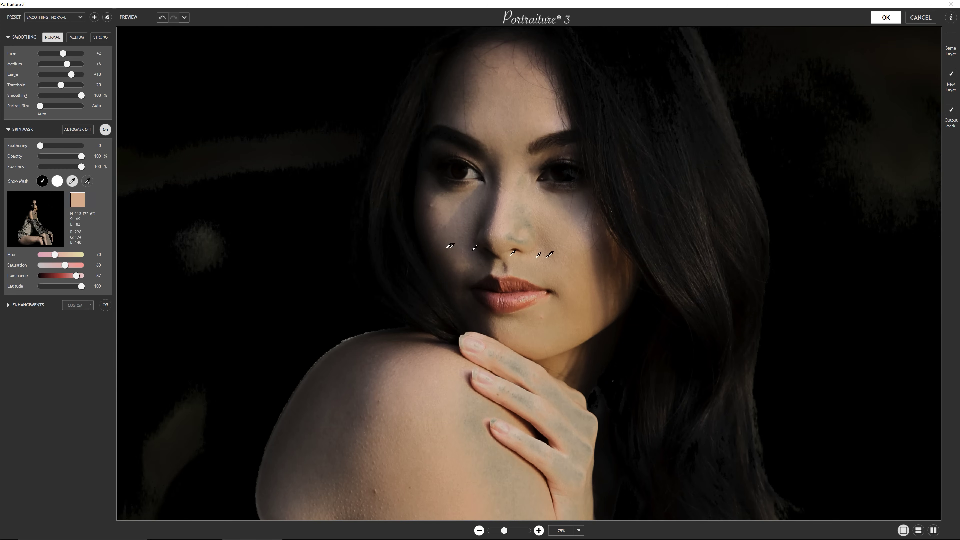
left_click(508, 237)
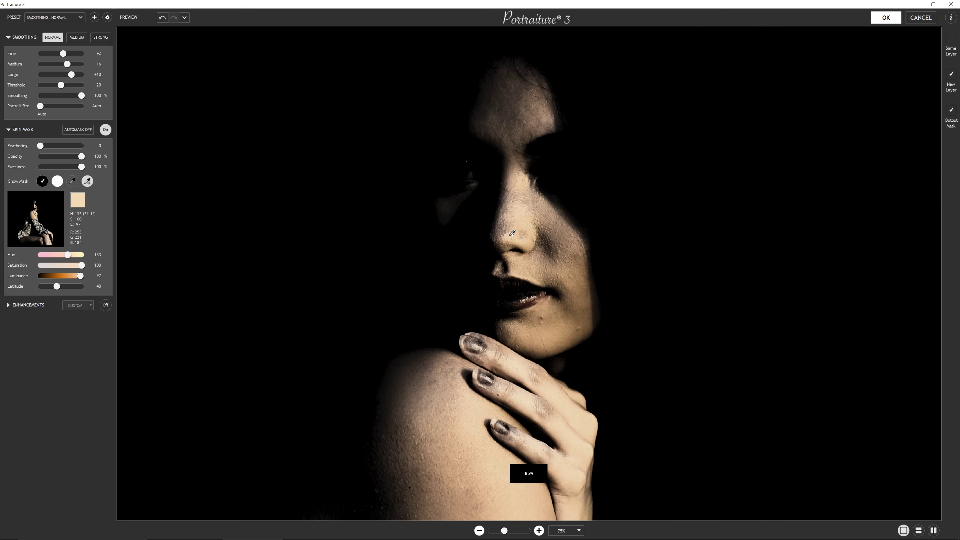
left_click(478, 212)
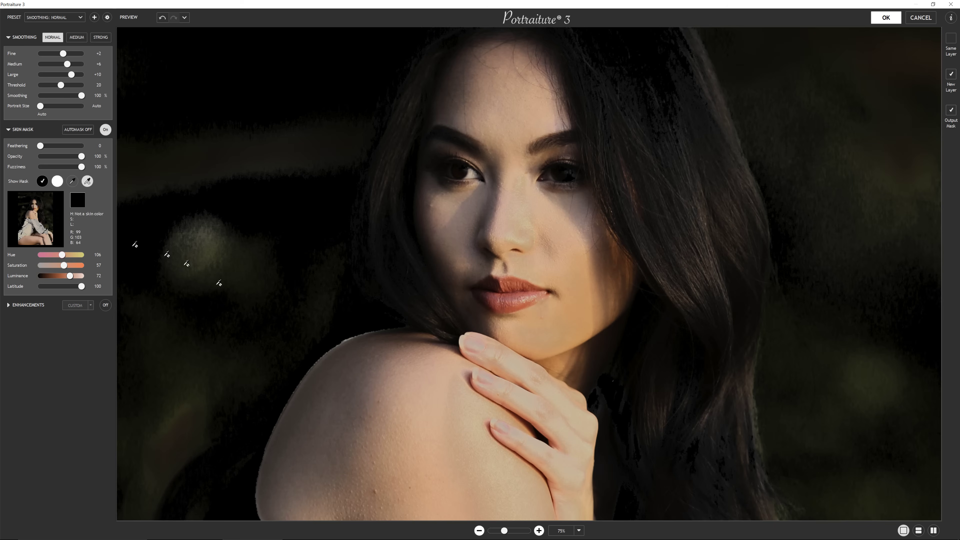
left_click(498, 530)
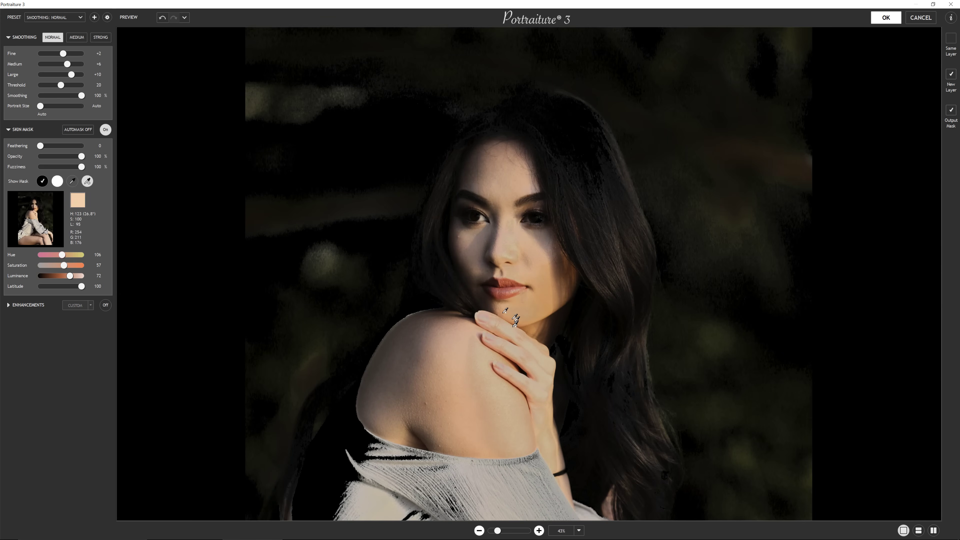
scroll(500, 415, "down", 3)
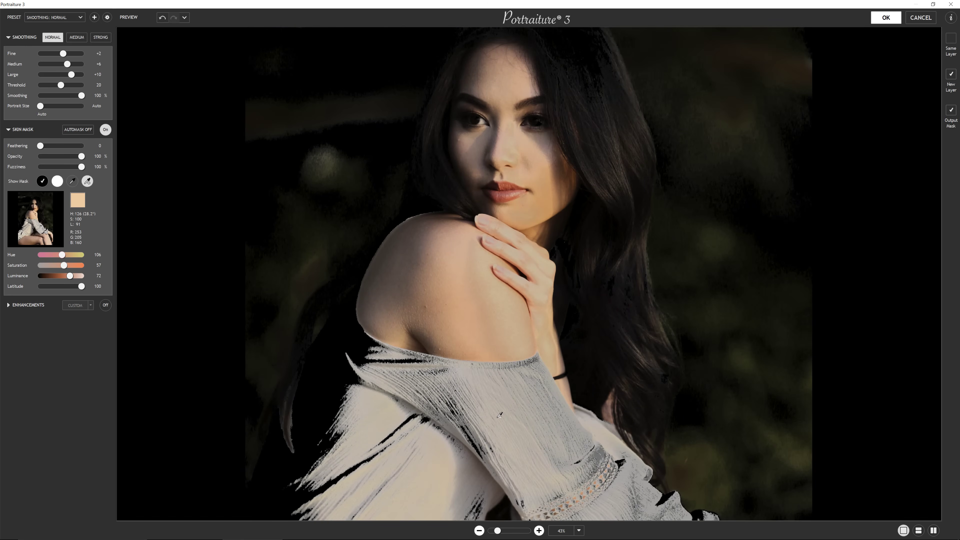
scroll(500, 415, "up", 3)
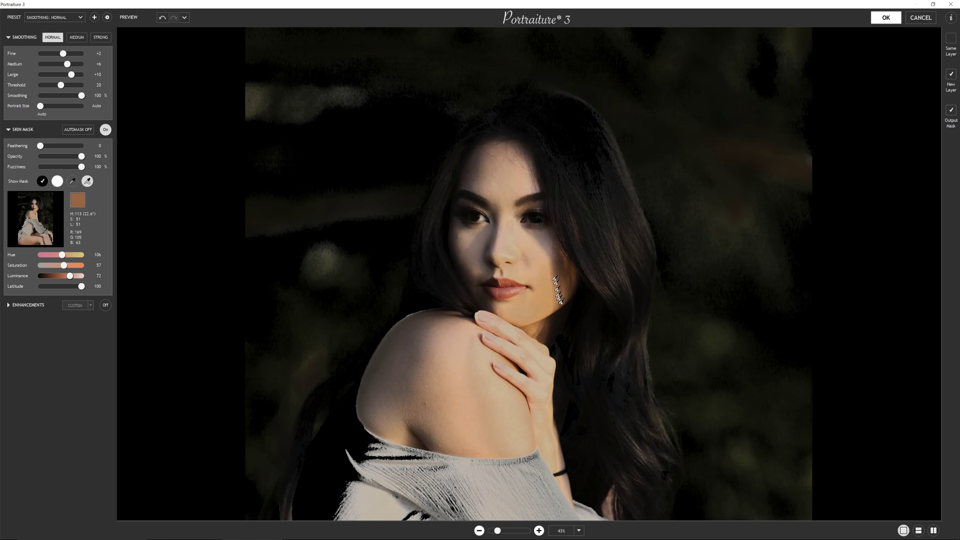
Check the skin mask over the dress and legs, then hide the mask display and apply the Portraiture smoothing
scroll(516, 424, "down", 11)
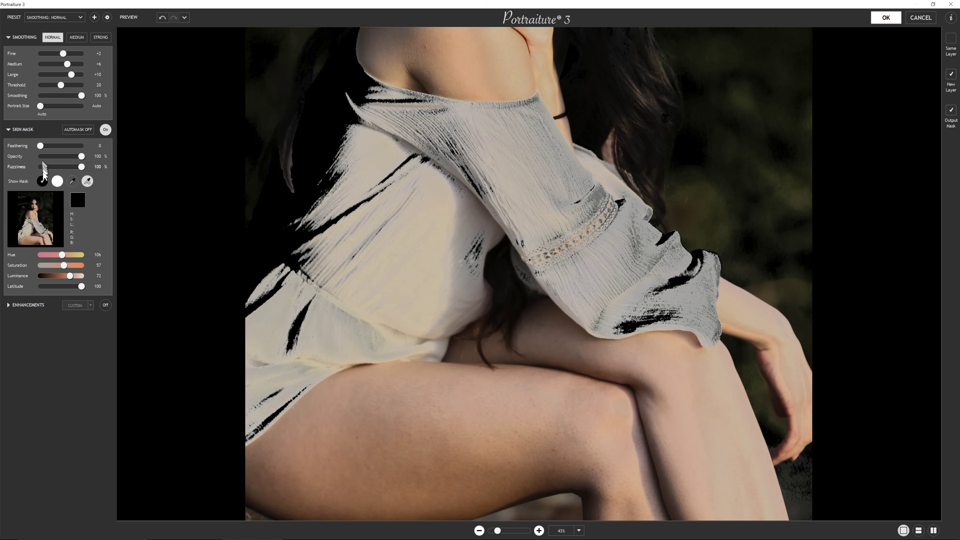
left_click(43, 181)
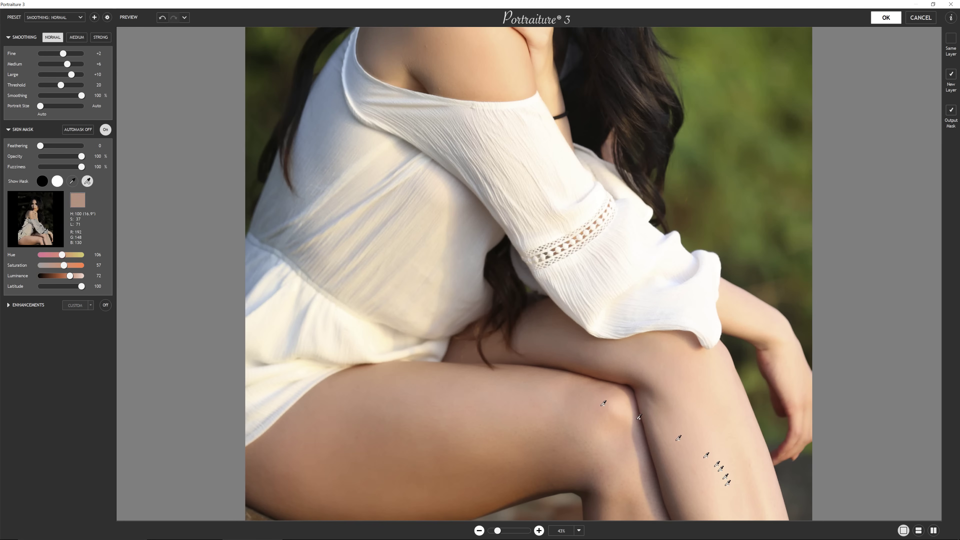
scroll(522, 259, "up", 10)
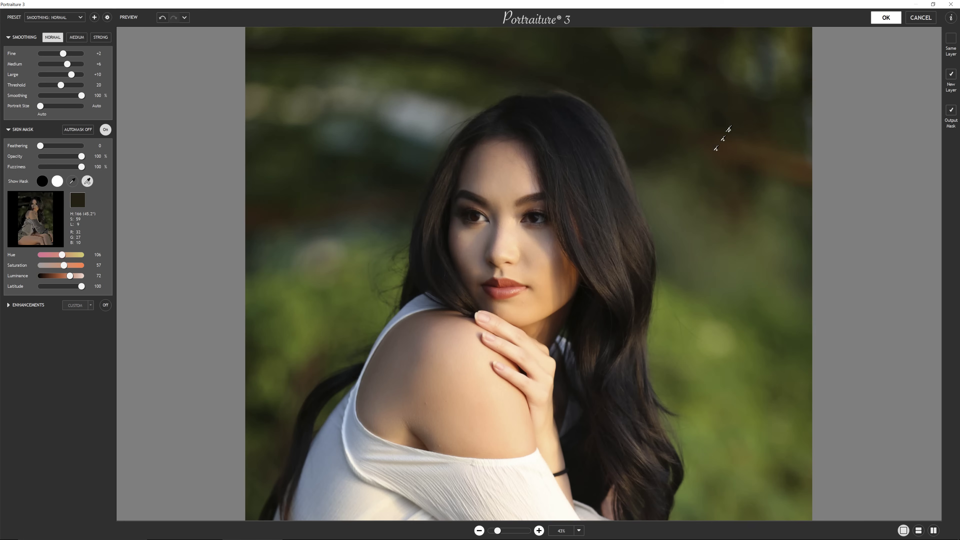
left_click(886, 18)
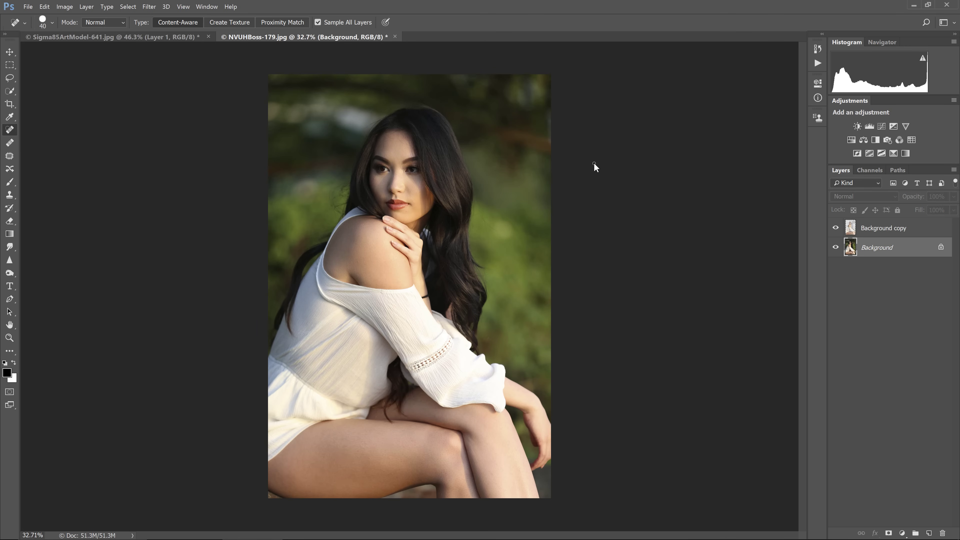
View the Background copy layer on its own, restore the other layer, and add a black layer mask to Background copy
left_click(852, 229)
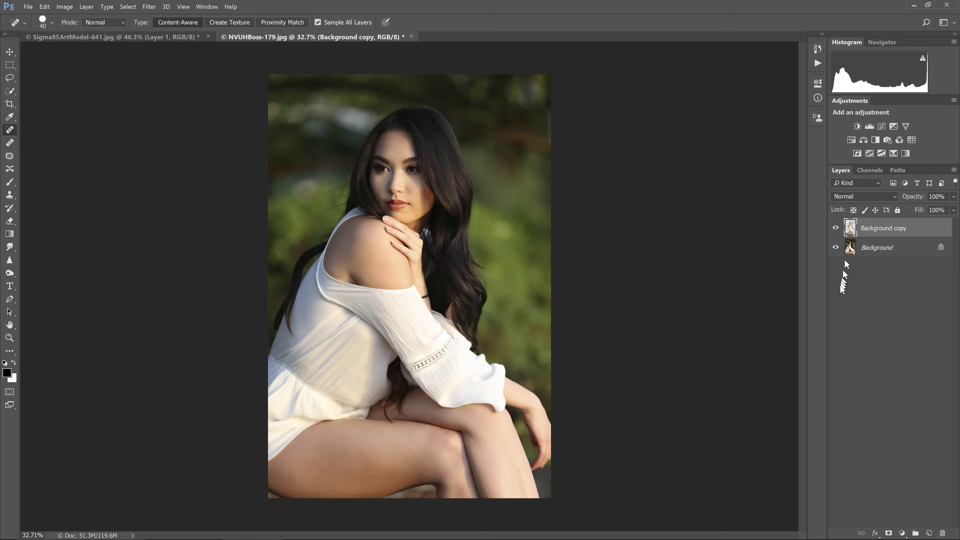
left_click(836, 228, "alt")
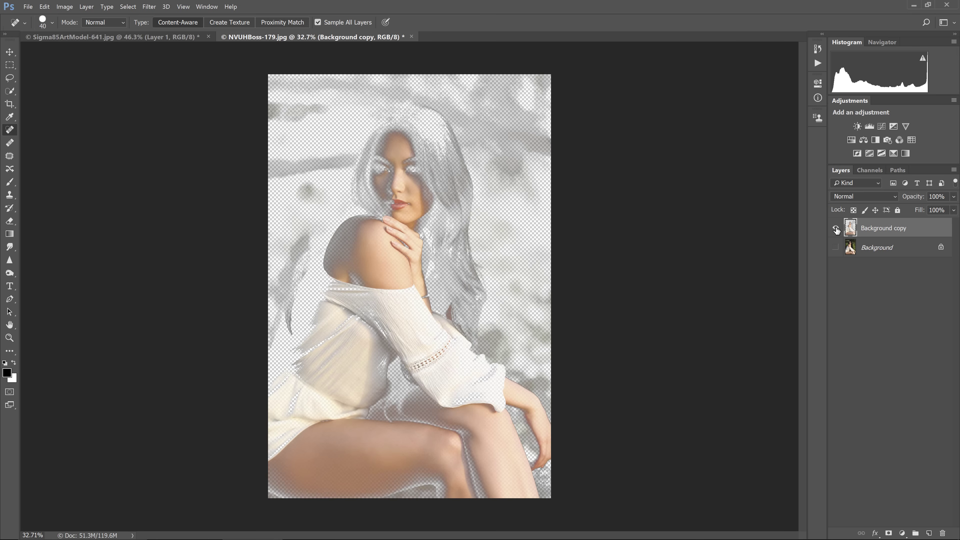
left_click(836, 230, "alt")
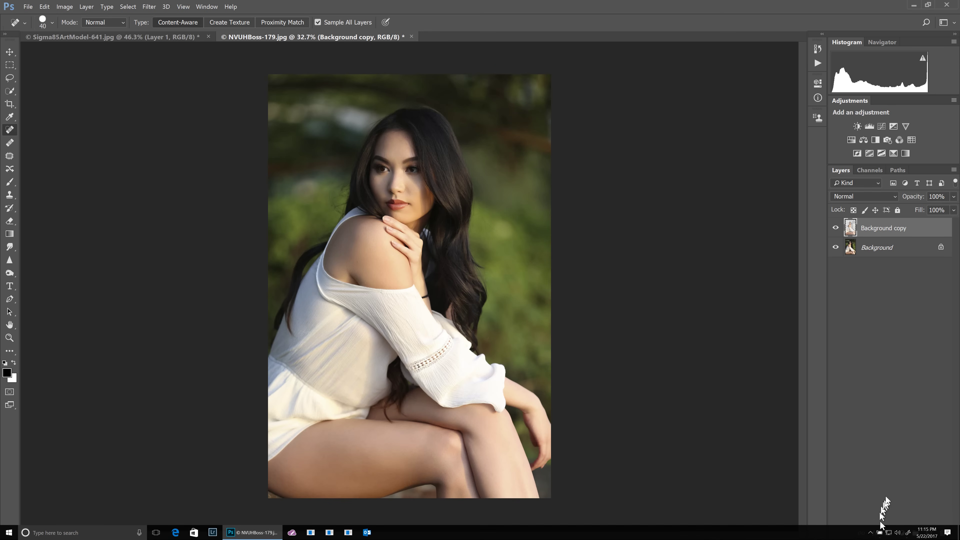
left_click(889, 534, "alt")
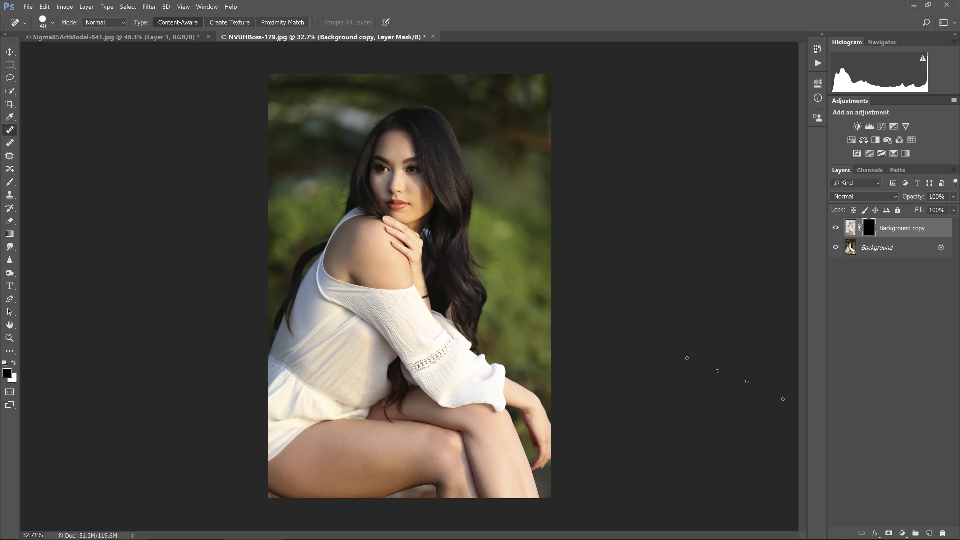
Paint white with a reduced brush on the Background copy mask over the face, shoulder, hand and legs
key("b")
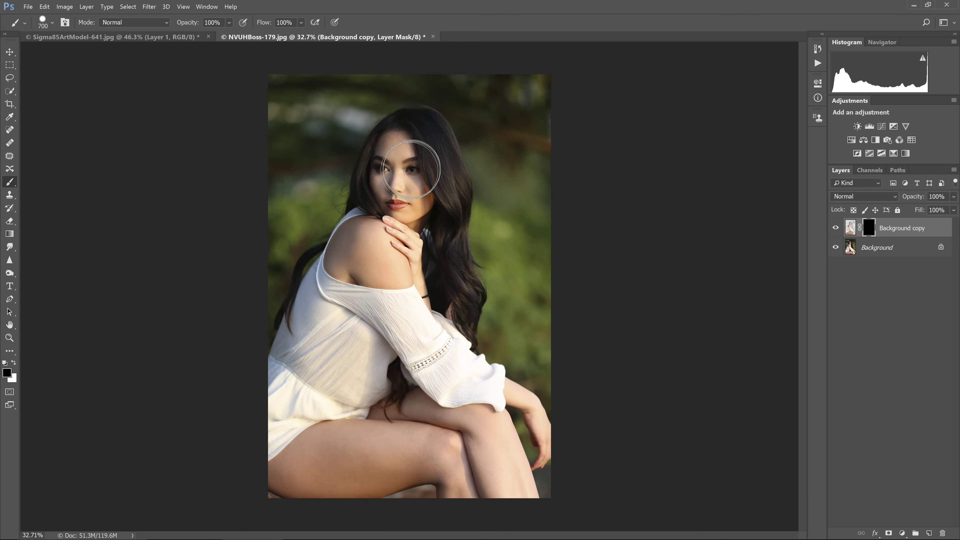
key("x")
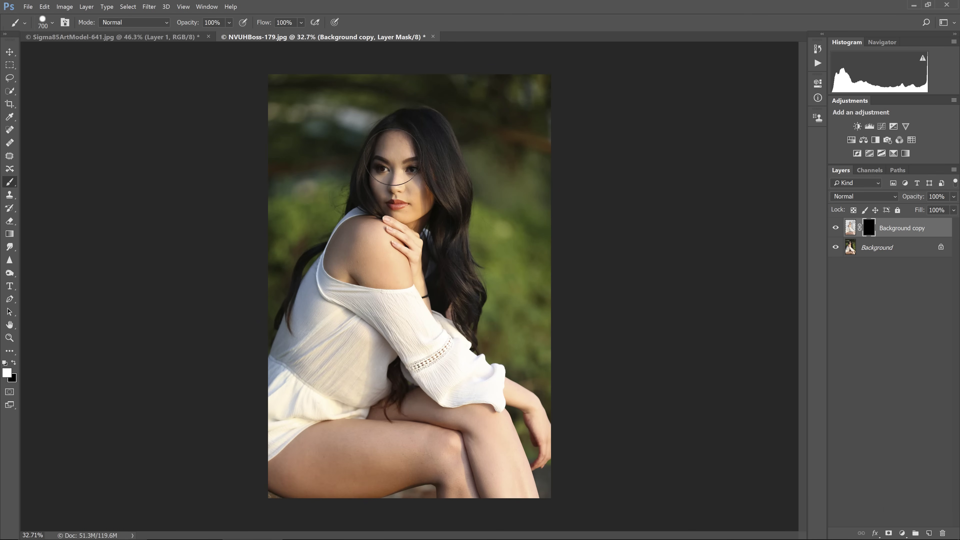
key("bracketleft")
key("bracketleft")
key("bracketleft")
mouse_move(401, 160)
left_mouse_down()
mouse_move(391, 196)
mouse_move(410, 208)
mouse_move(418, 199)
mouse_move(397, 157)
left_mouse_up()
mouse_move(372, 251)
left_mouse_down()
mouse_move(363, 239)
mouse_move(348, 245)
mouse_move(345, 267)
mouse_move(382, 272)
mouse_move(386, 253)
mouse_move(367, 237)
mouse_move(383, 234)
mouse_move(406, 246)
mouse_move(413, 269)
left_mouse_up()
mouse_move(385, 354)
left_mouse_down()
mouse_move(446, 438)
mouse_move(530, 428)
mouse_move(539, 464)
mouse_move(548, 442)
mouse_move(521, 400)
mouse_move(427, 428)
mouse_move(311, 440)
mouse_move(344, 449)
mouse_move(317, 456)
mouse_move(343, 450)
mouse_move(365, 461)
mouse_move(408, 450)
mouse_move(418, 461)
mouse_move(516, 486)
mouse_move(431, 412)
mouse_move(404, 412)
mouse_move(368, 439)
mouse_move(416, 427)
left_mouse_up()
Isolate Background copy and fill in the missed thigh and leg areas of its mask with a 700 px white brush
key("bracketright")
key("bracketright")
key("bracketright")
left_click(836, 228, "alt")
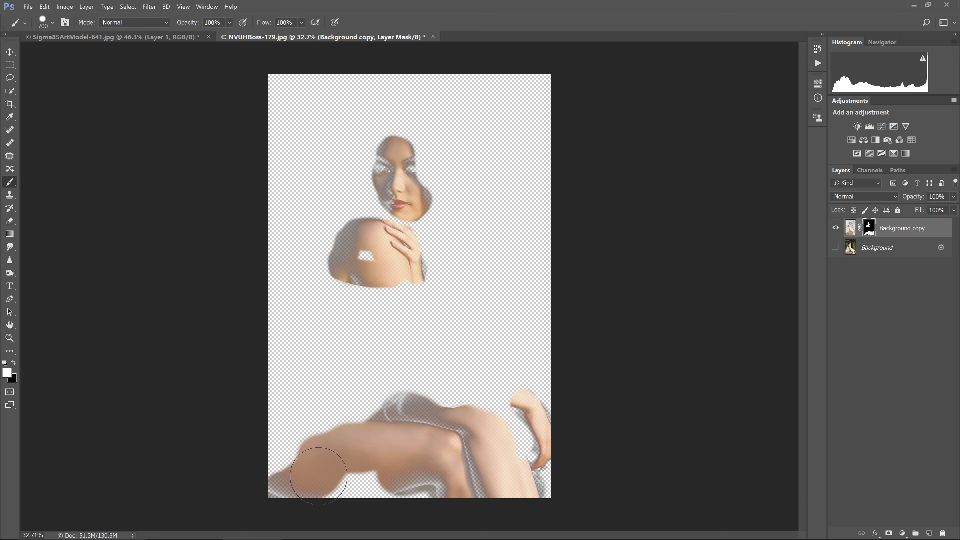
mouse_move(269, 473)
left_mouse_down()
mouse_move(418, 494)
mouse_move(341, 477)
mouse_move(302, 448)
mouse_move(408, 422)
mouse_move(417, 408)
mouse_move(491, 429)
mouse_move(526, 481)
mouse_move(508, 433)
mouse_move(481, 419)
mouse_move(448, 476)
mouse_move(477, 481)
mouse_move(520, 423)
mouse_move(492, 424)
left_mouse_up()
Paint black on the mask with a 175 px brush to remove the dress edges above the knee and thigh
key("x")
key("bracketleft")
key("bracketleft")
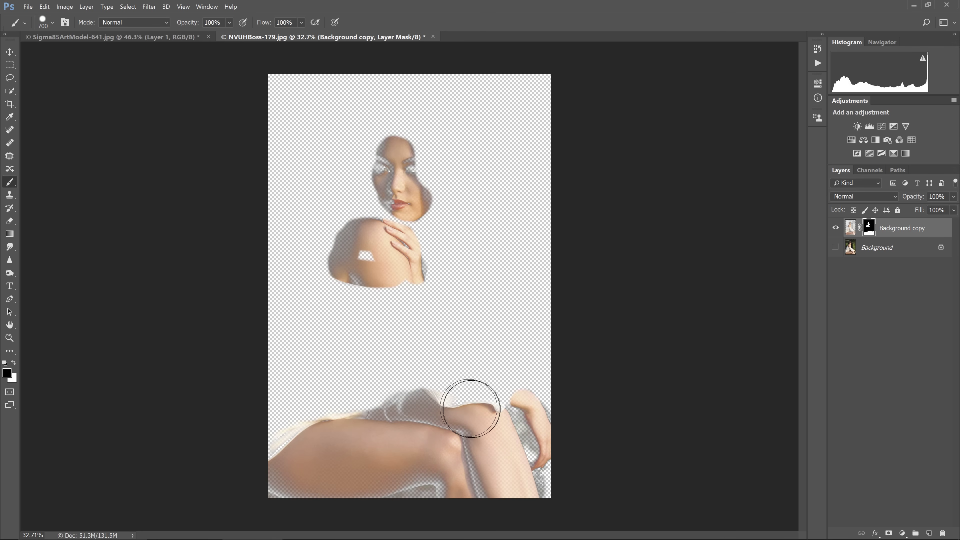
key("bracketleft")
key("bracketleft")
key("bracketleft")
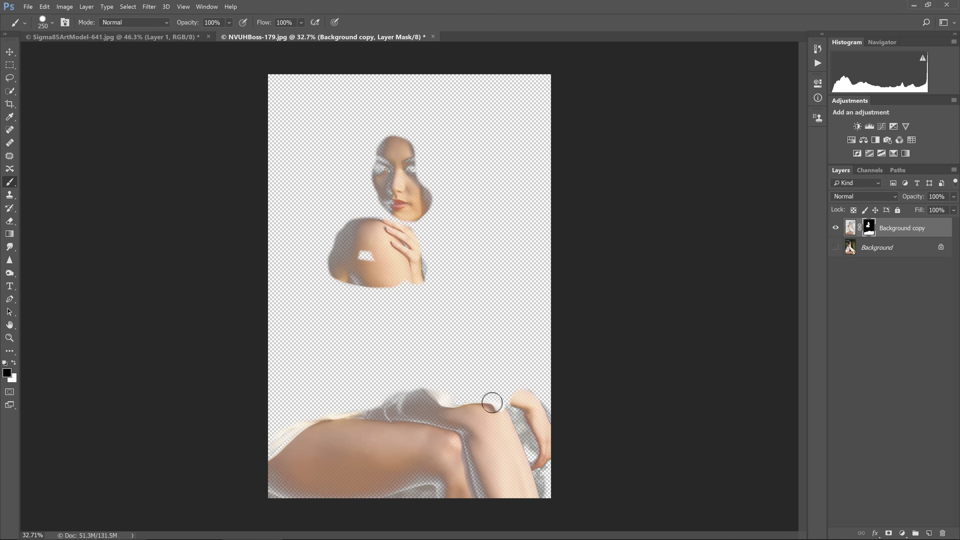
right_click(499, 405)
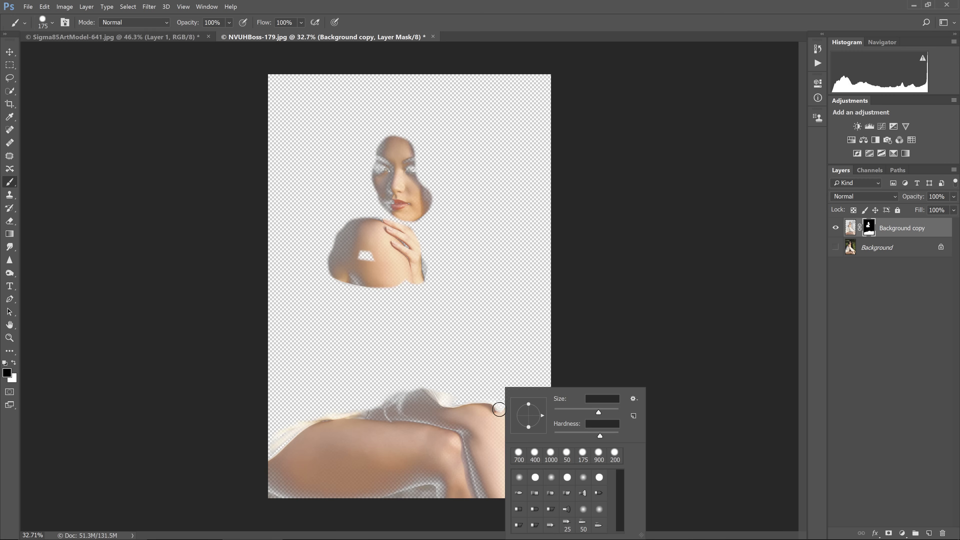
key("Return")
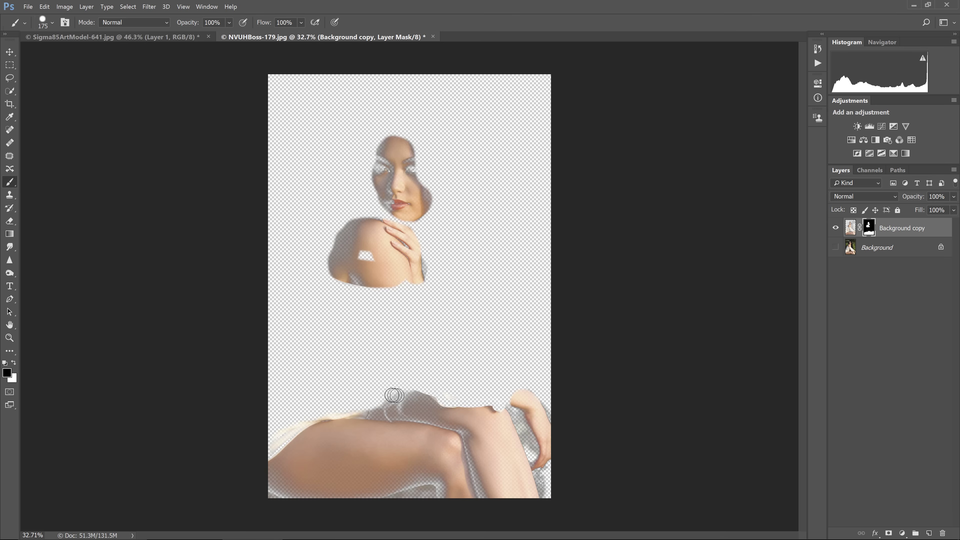
right_click(350, 410)
left_click(354, 408)
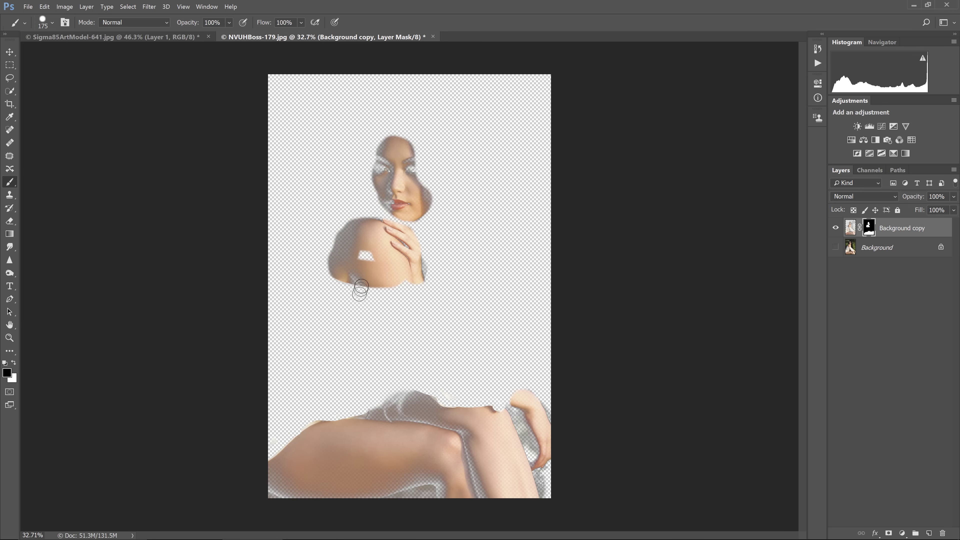
Paint white over the missed shoulder, forearm and forehead spots in the mask, then show both layers again
key("x")
mouse_move(373, 263)
left_mouse_down()
mouse_move(365, 254)
mouse_move(379, 258)
mouse_move(391, 285)
mouse_move(405, 284)
mouse_move(414, 280)
mouse_move(412, 257)
mouse_move(423, 301)
left_mouse_up()
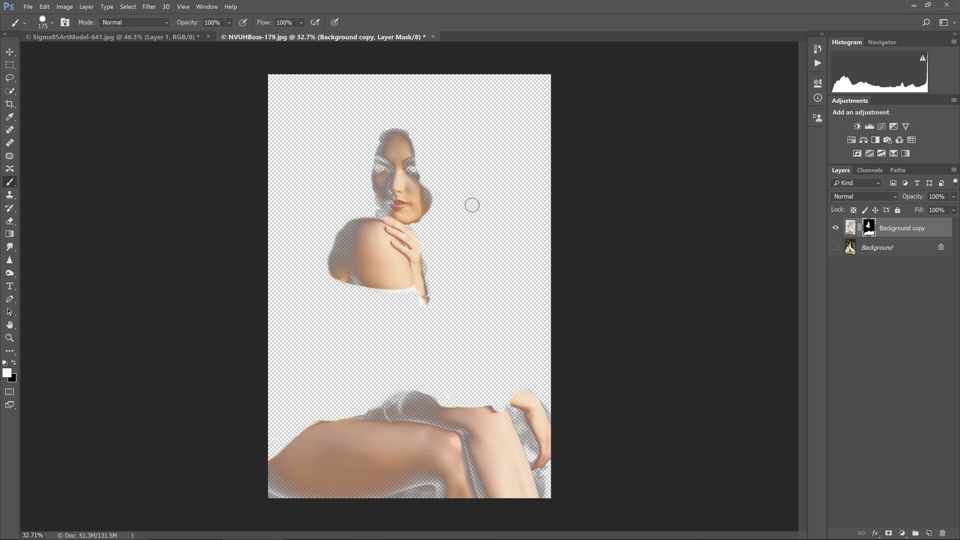
left_click(834, 228, "alt")
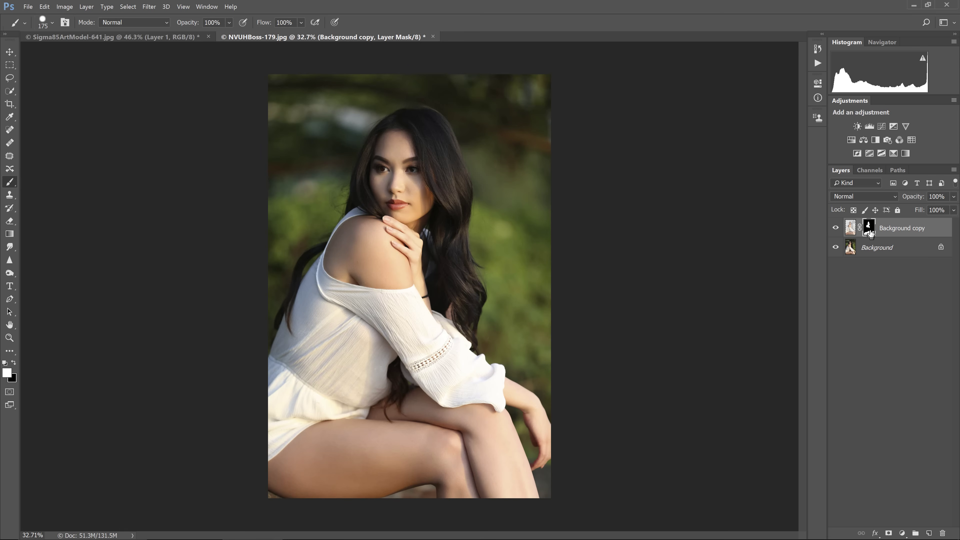
Apply the layer mask to Background copy and toggle the layer's visibility to compare the skin before and after smoothing
right_click(870, 233)
left_click(881, 252)
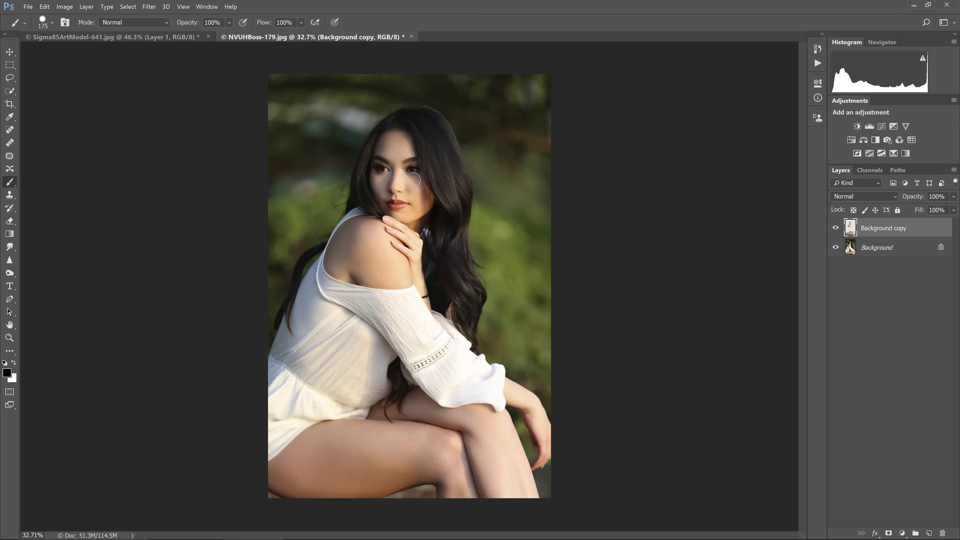
left_click(836, 249, "alt")
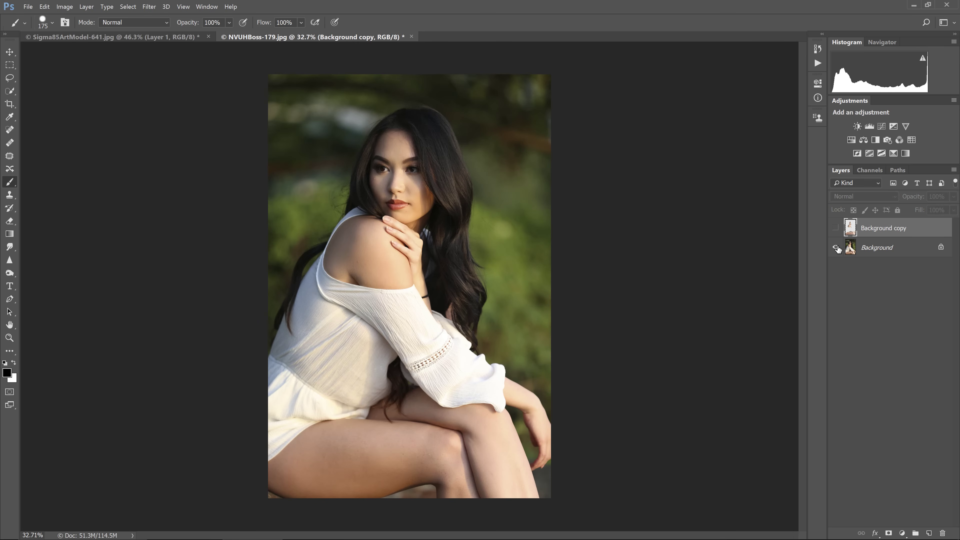
left_click(837, 248, "alt")
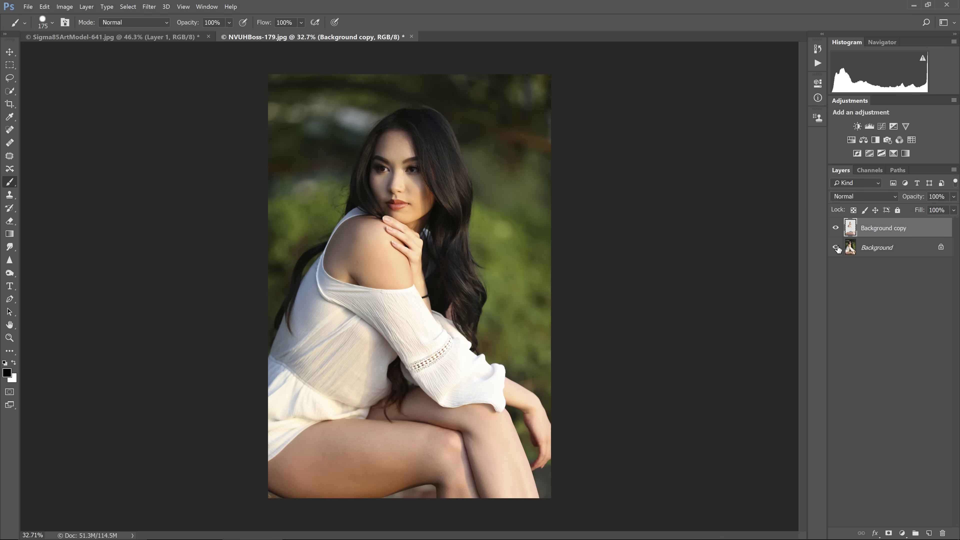
left_click(837, 248, "alt")
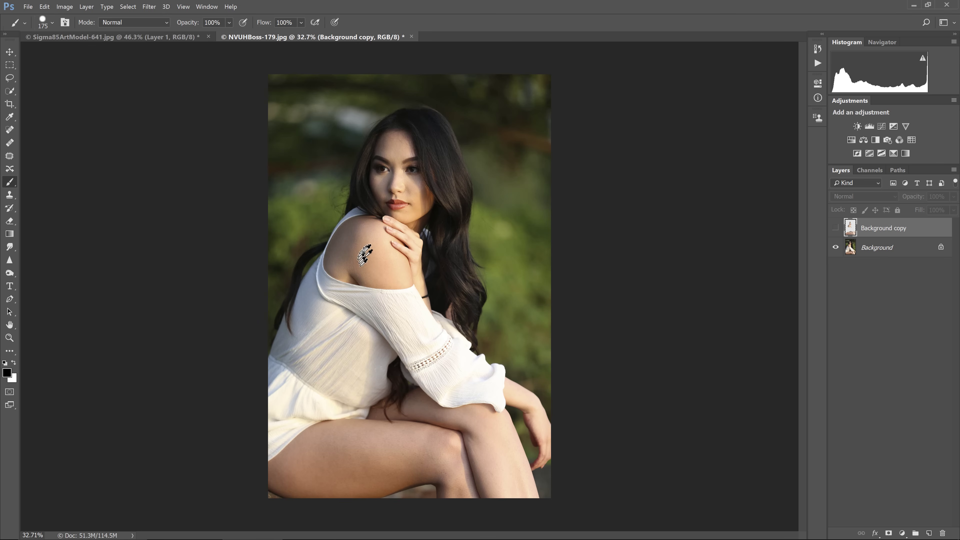
left_click(836, 229, "alt")
left_click(835, 230, "alt")
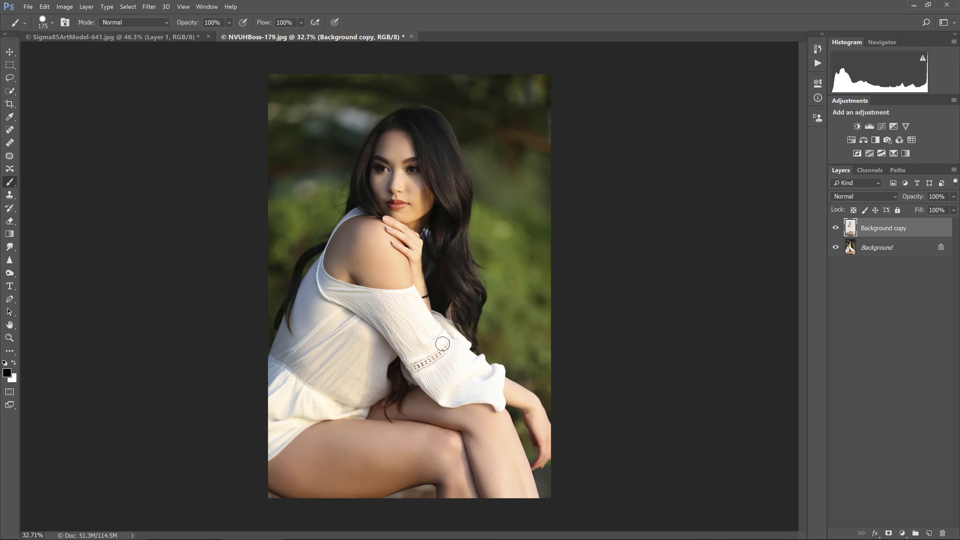
Add a blank layer above Background copy and spot-heal the cheek and shoulder blemishes with a 40 px Content-Aware brush sampling all layers
double_click(9, 338)
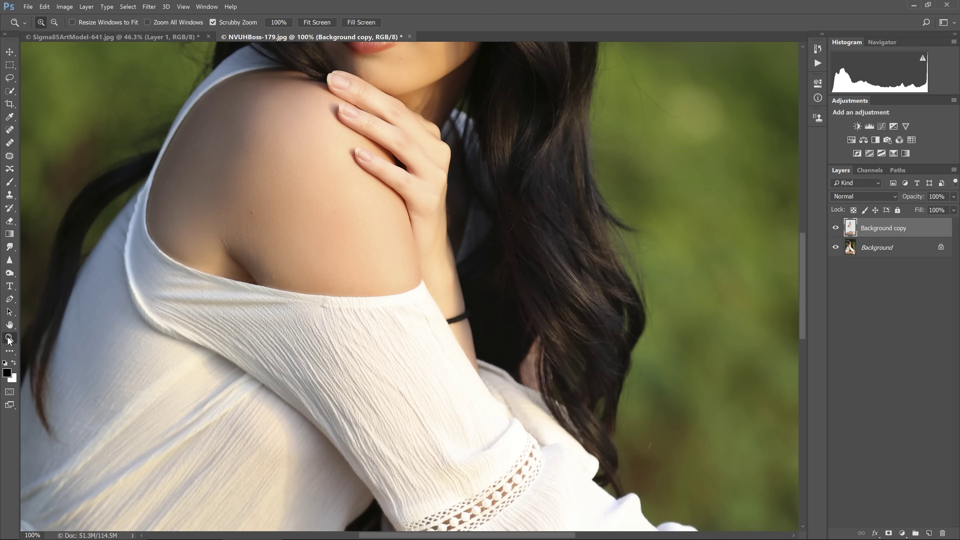
left_click_drag(364, 259, 428, 414)
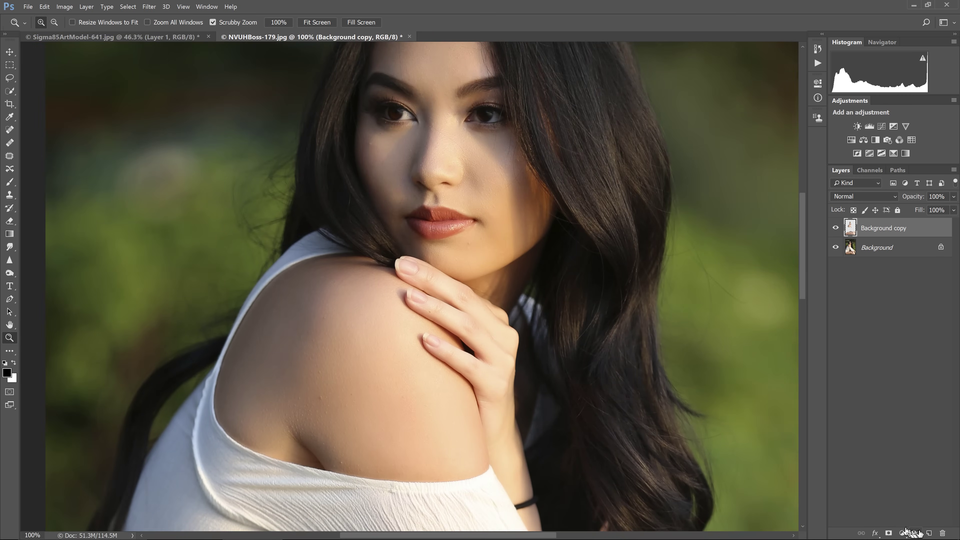
left_click(930, 533)
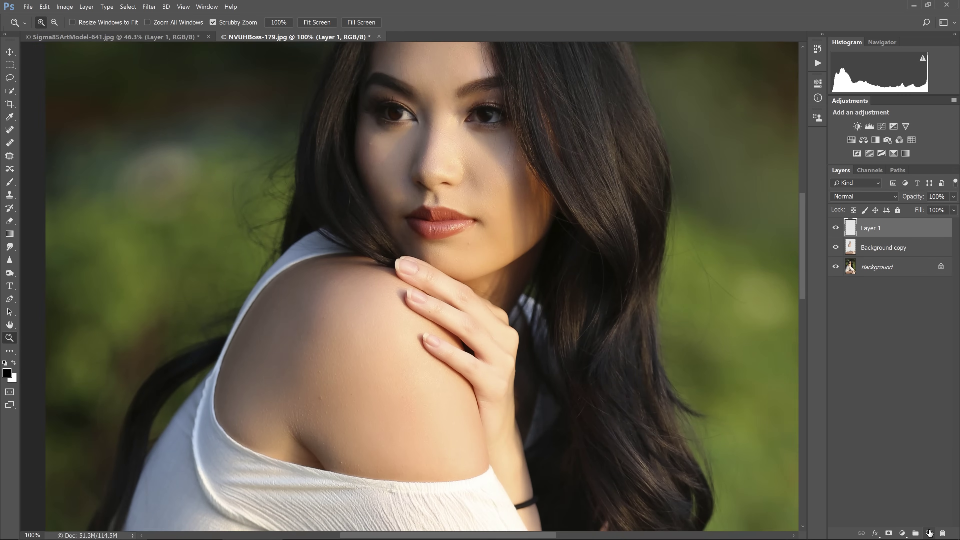
key("h")
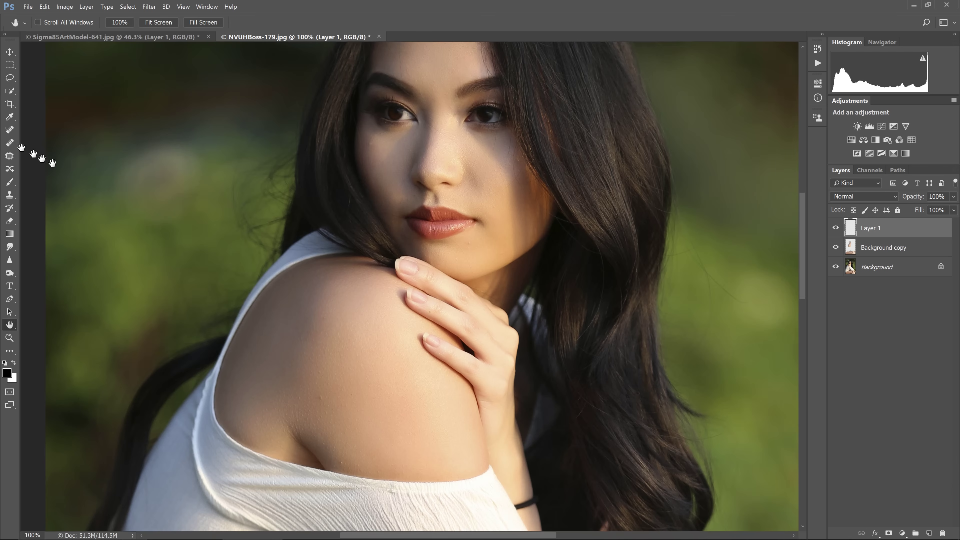
key("j")
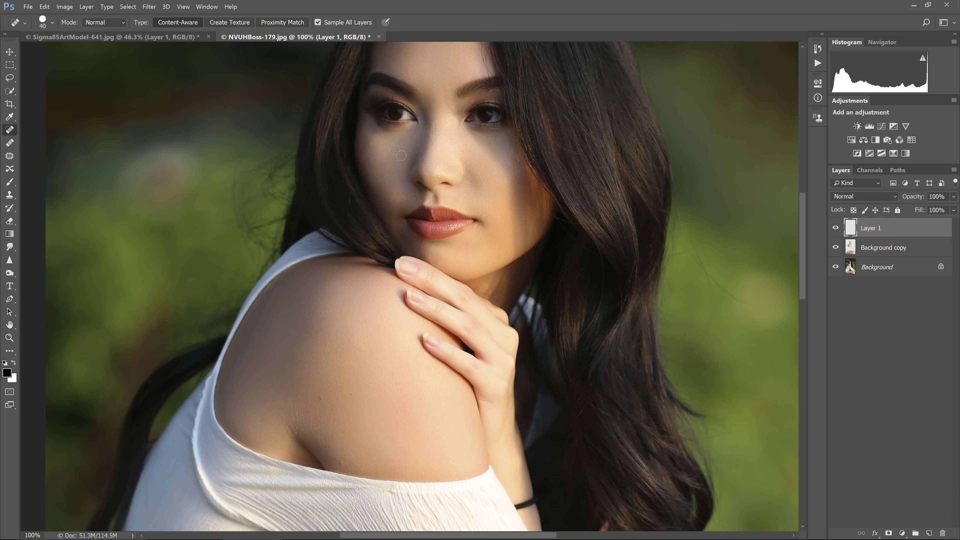
left_click(374, 143)
left_click(336, 404)
Spot-heal the remaining blemishes around the nose, under-eye area and forehead on the blank layer
left_click_drag(476, 178, 450, 327)
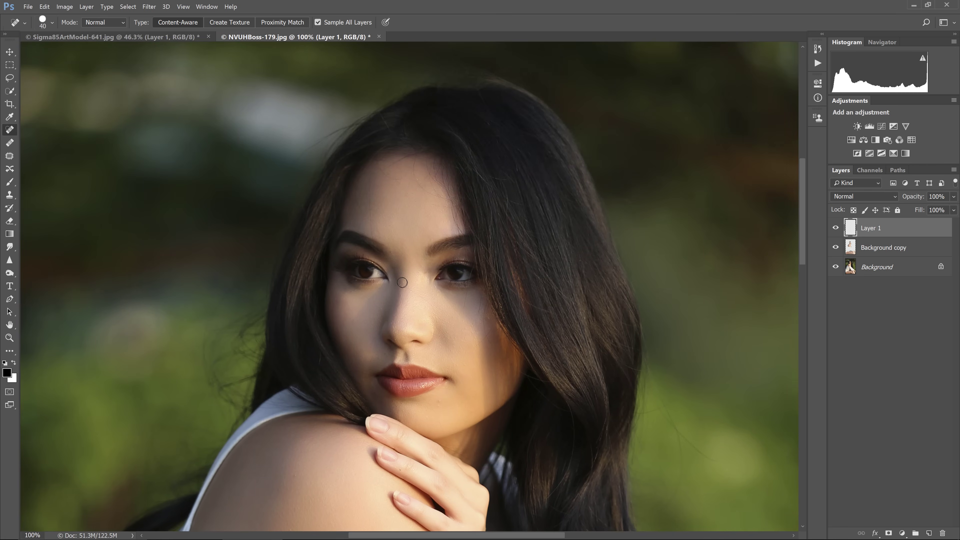
left_click_drag(398, 280, 438, 314)
left_click_drag(374, 233, 367, 195)
left_click_drag(370, 232, 369, 227)
scroll(439, 74, "down", 6)
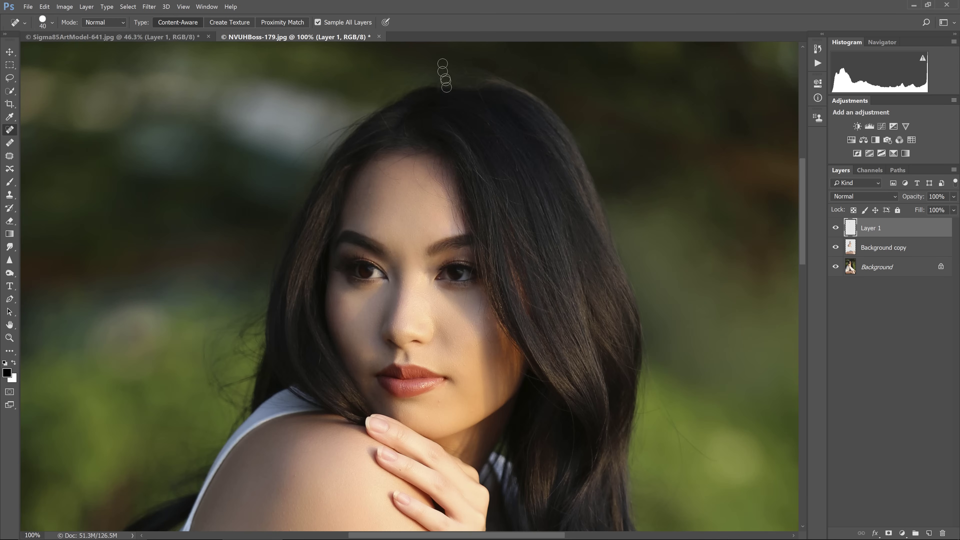